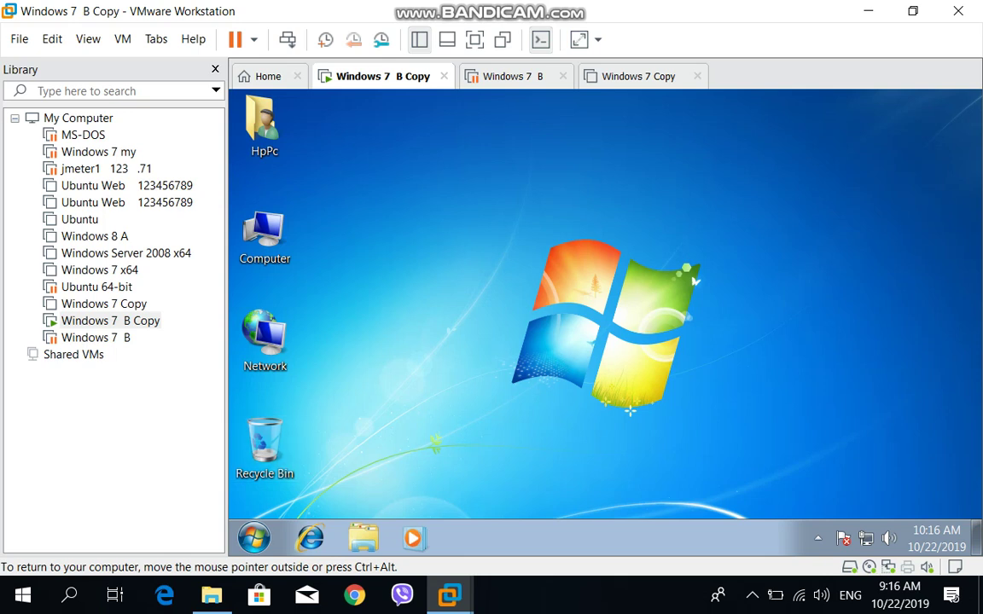
key("super")
key("Right")
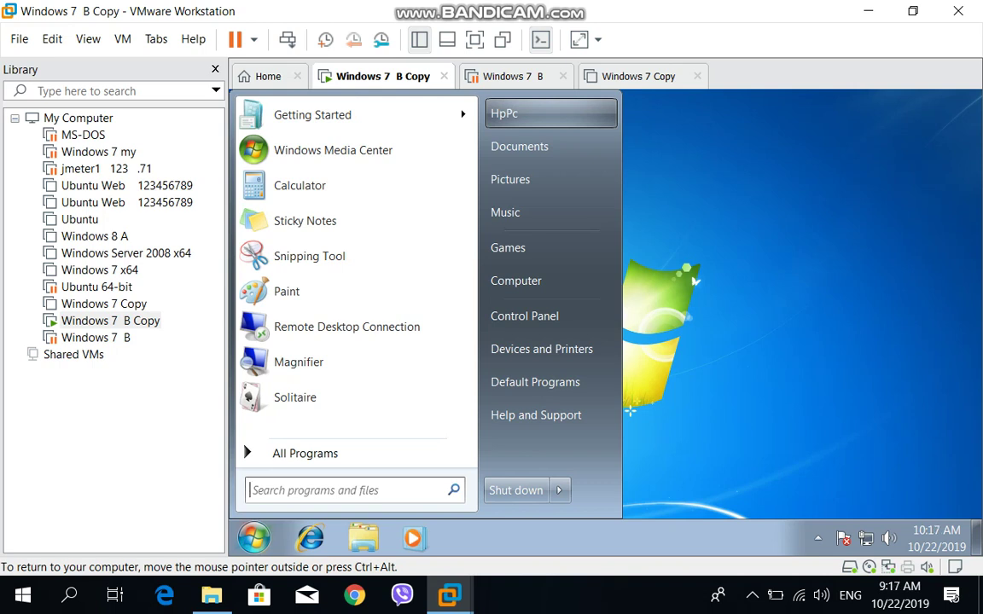
key("Down")
key("Down")
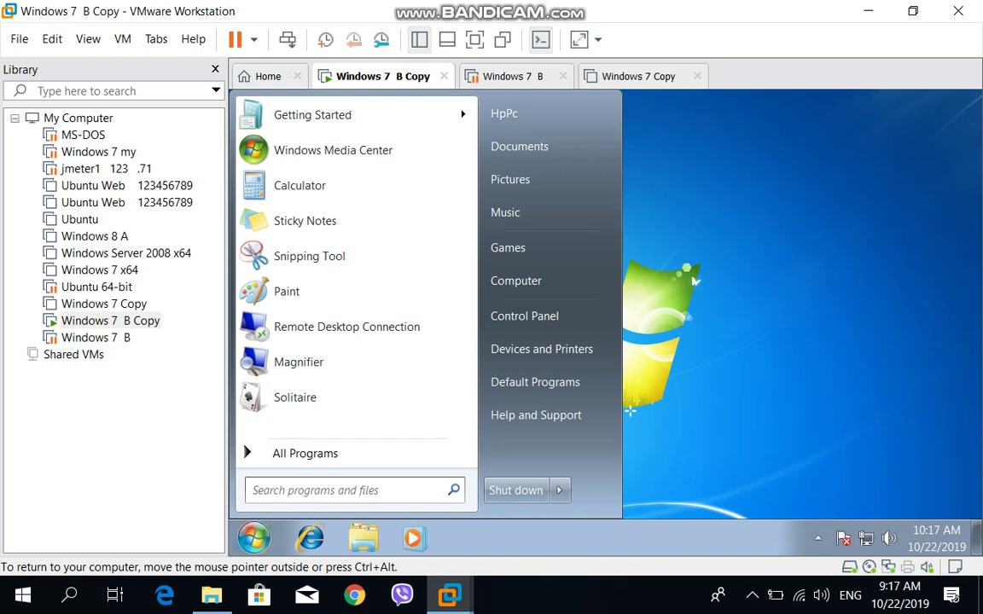
key("Escape")
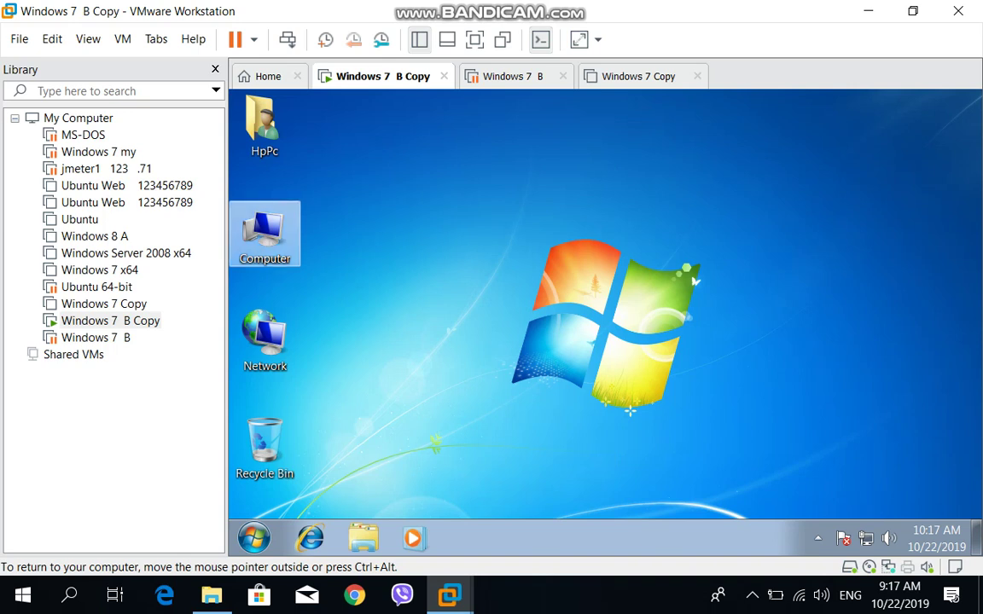
Step: Open Computer Management for this computer and view the disks and volumes in Disk Management
right_click(269, 224)
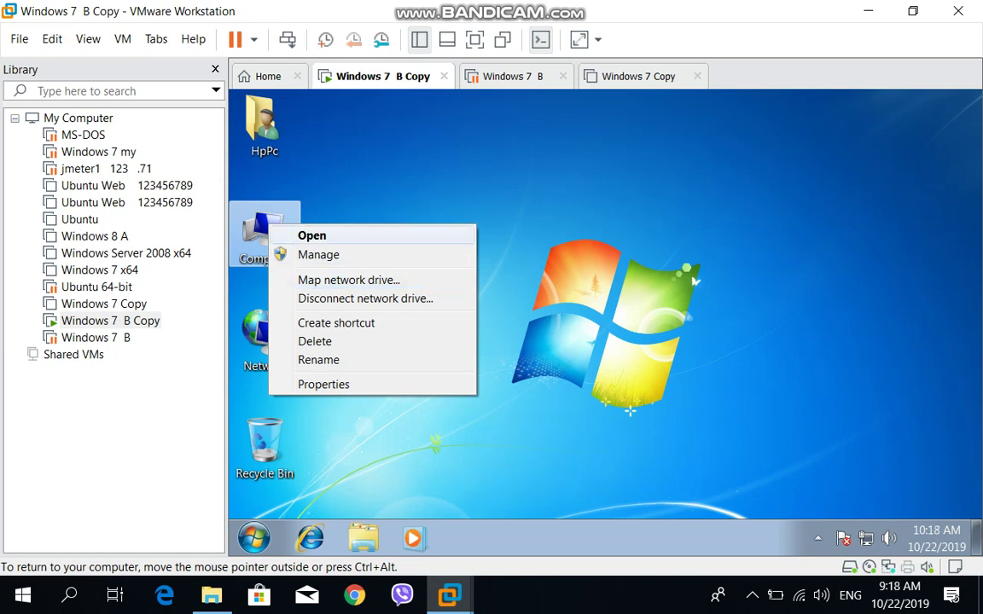
key("Return")
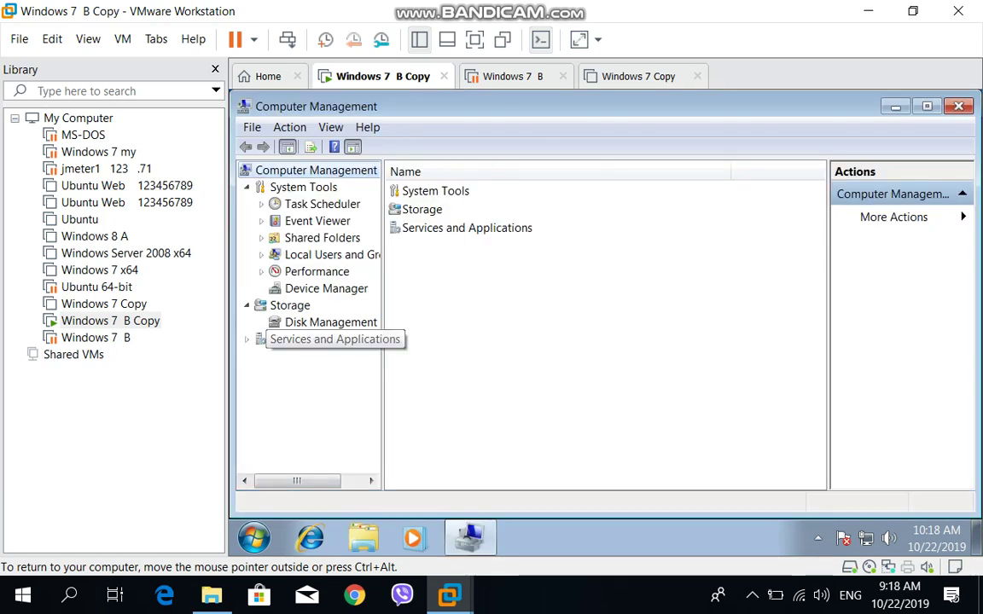
left_click(331, 322)
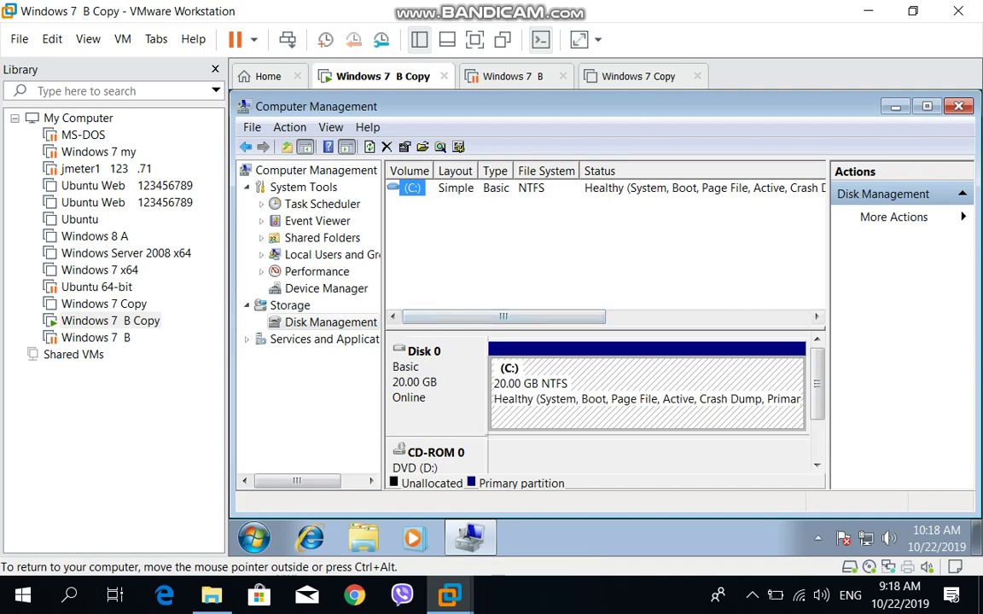
Step: Examine the display adapters, IDE ATA/ATAPI controllers, monitors and network adapters in Device Manager
left_click(326, 288)
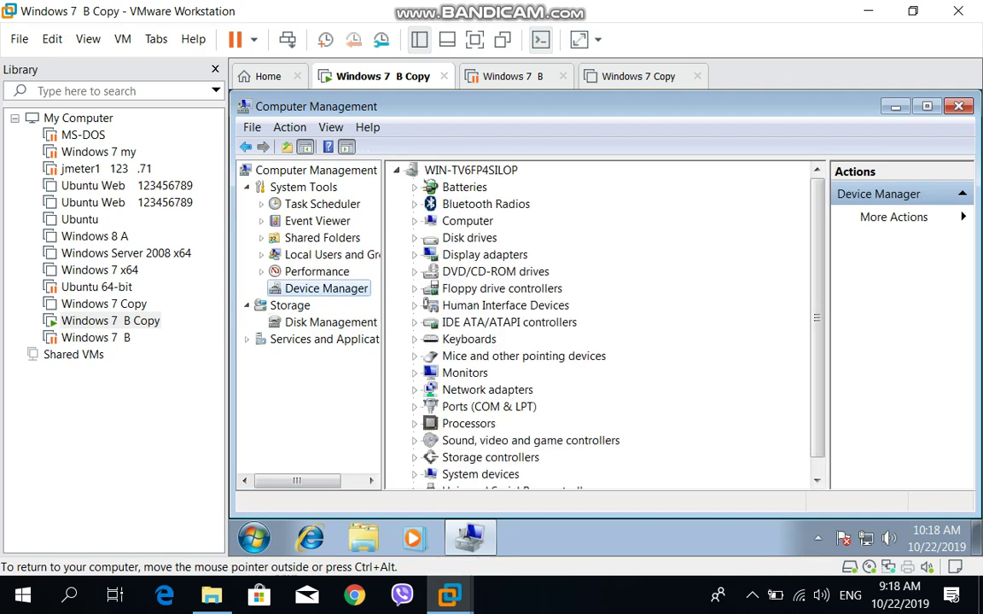
left_click(414, 254)
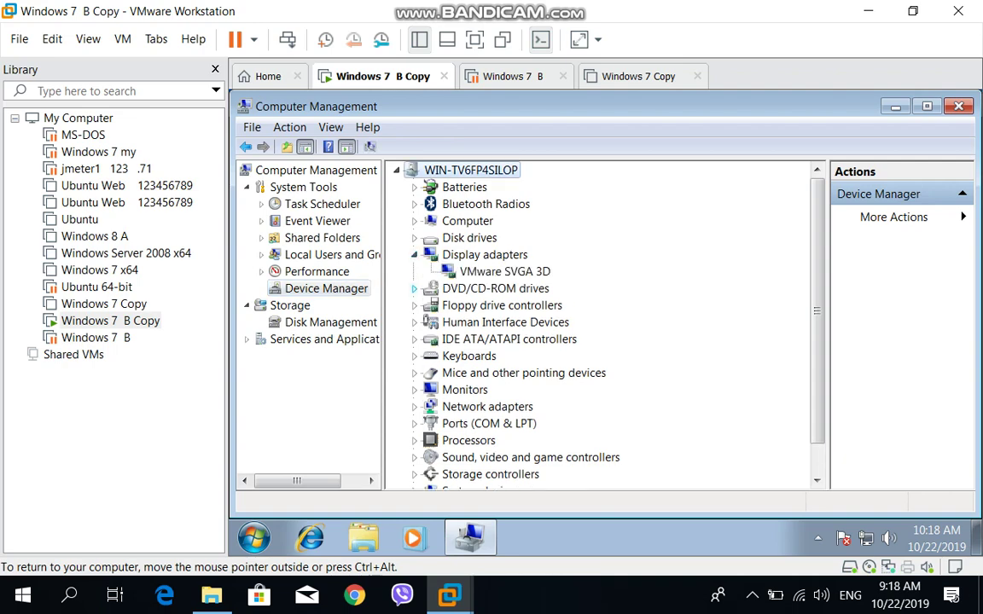
left_click(415, 339)
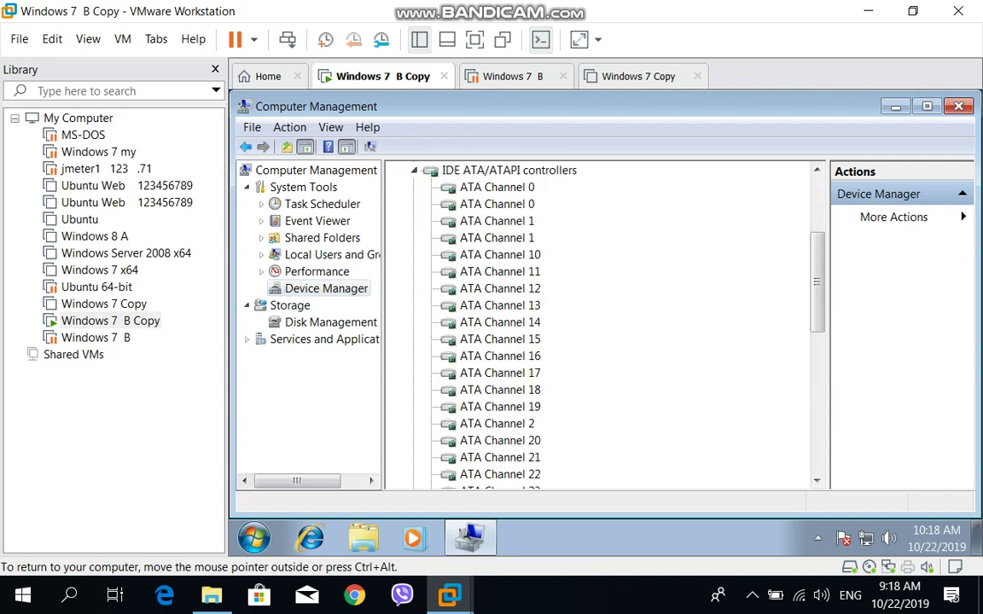
left_click(415, 170)
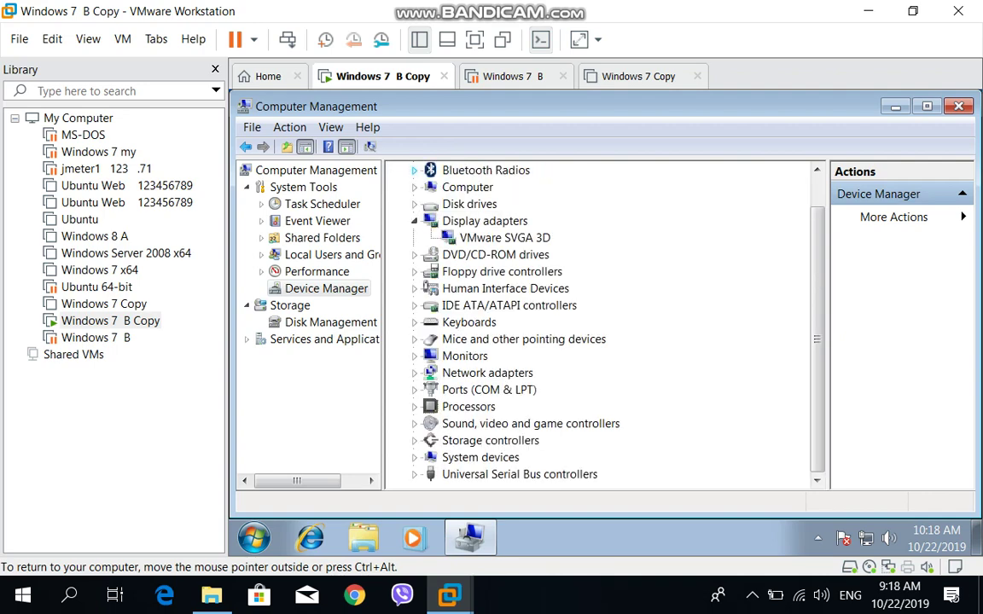
left_click(415, 356)
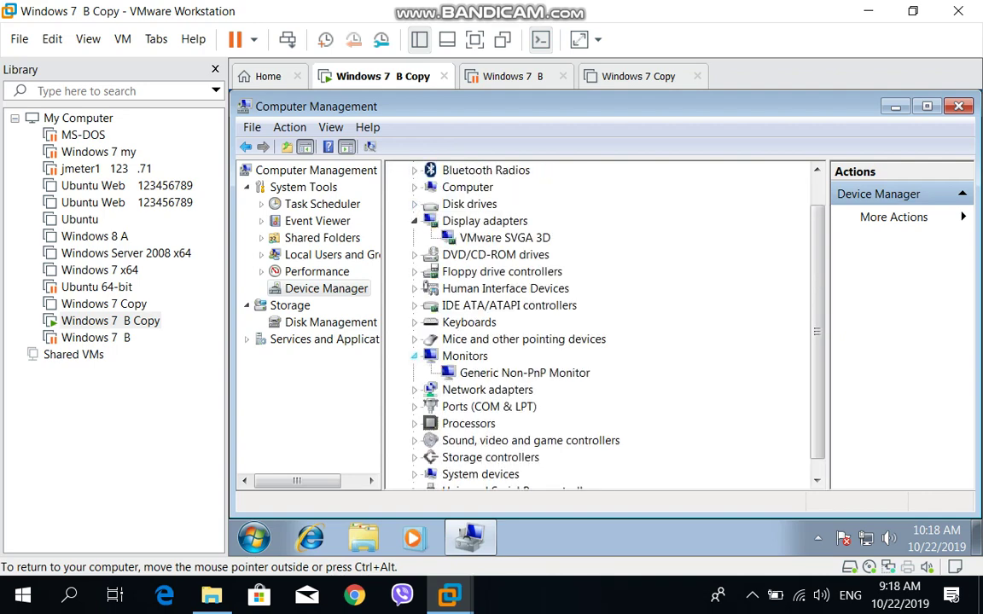
left_click(524, 372)
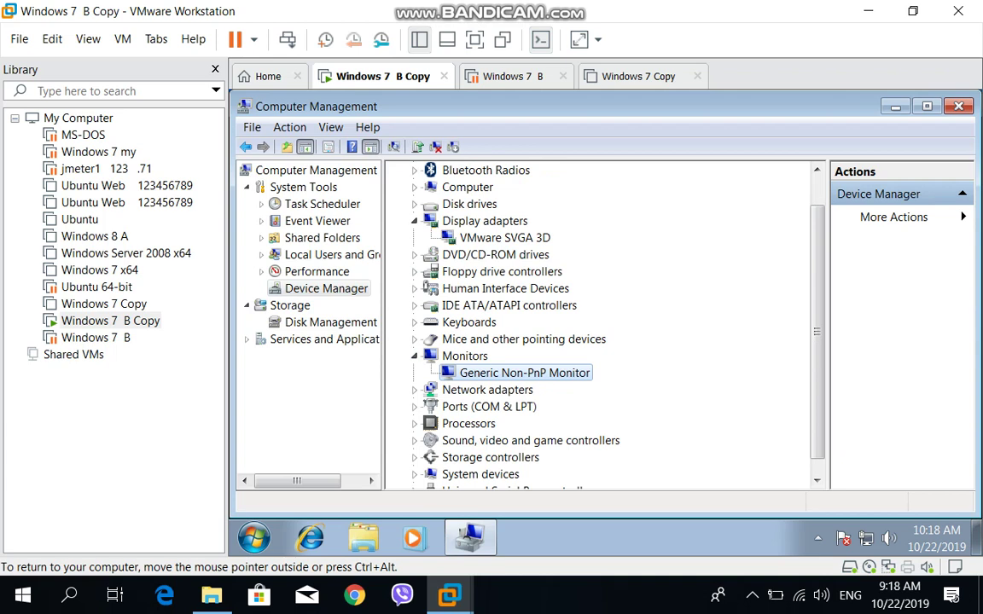
left_click(413, 390)
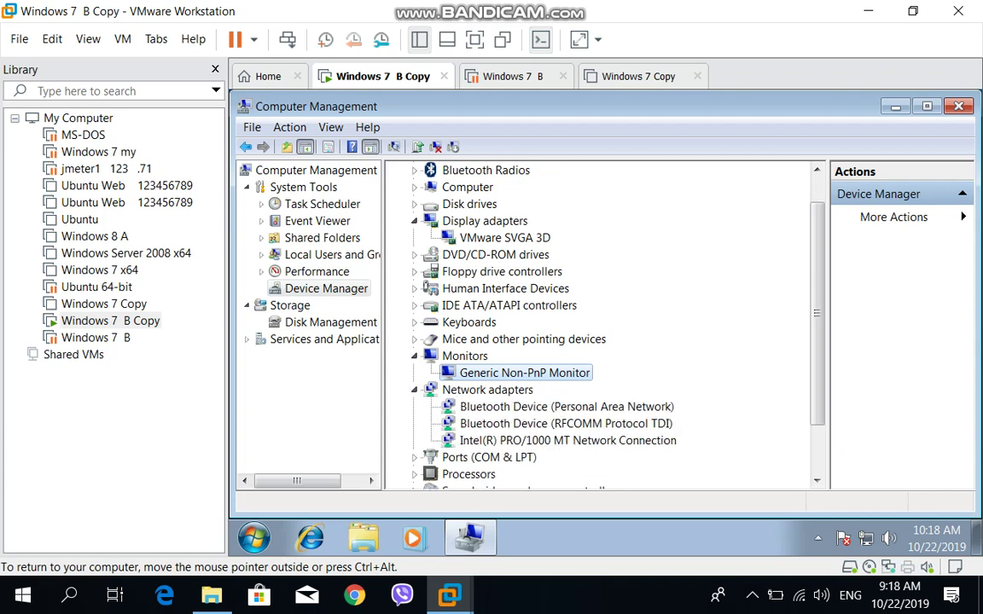
Step: Try to update the driver software of Bluetooth Device (Personal Area Network) and close Computer Management
right_click(527, 406)
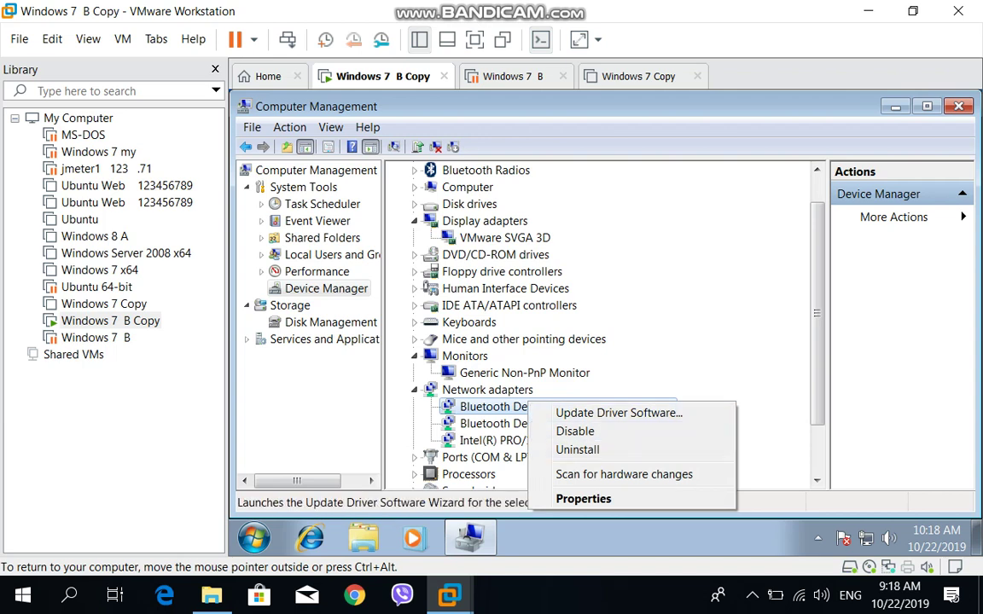
left_click(619, 413)
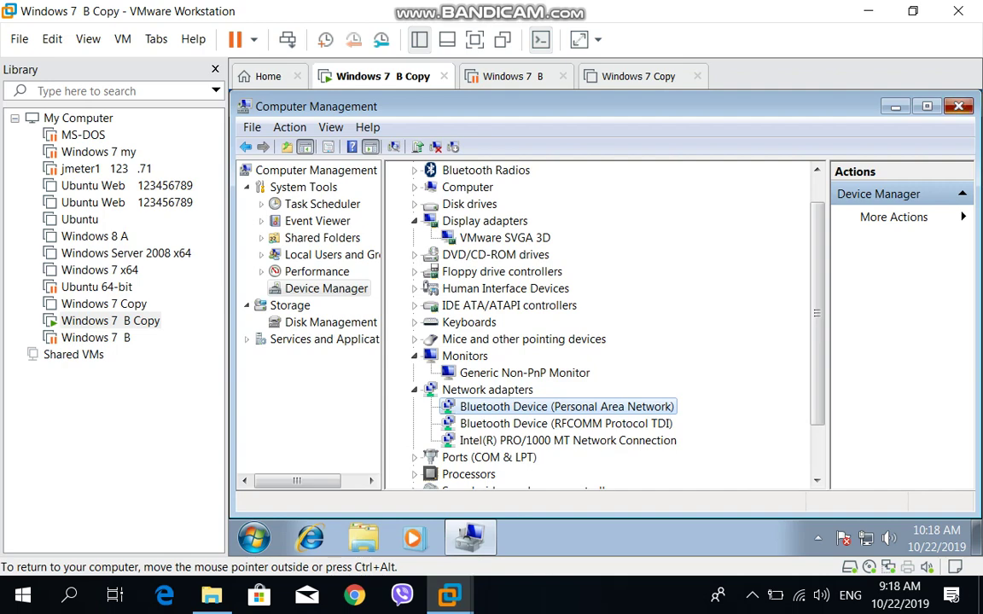
left_click(958, 106)
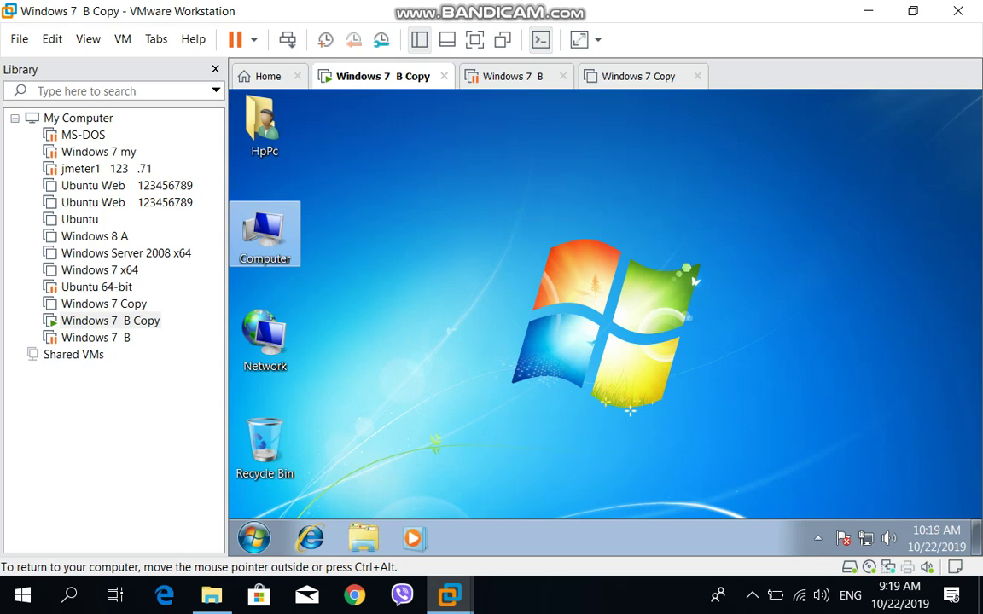
Step: Open Computer Management from the desktop's Computer item again and widen its console tree to fit the full entry names
right_click(254, 232)
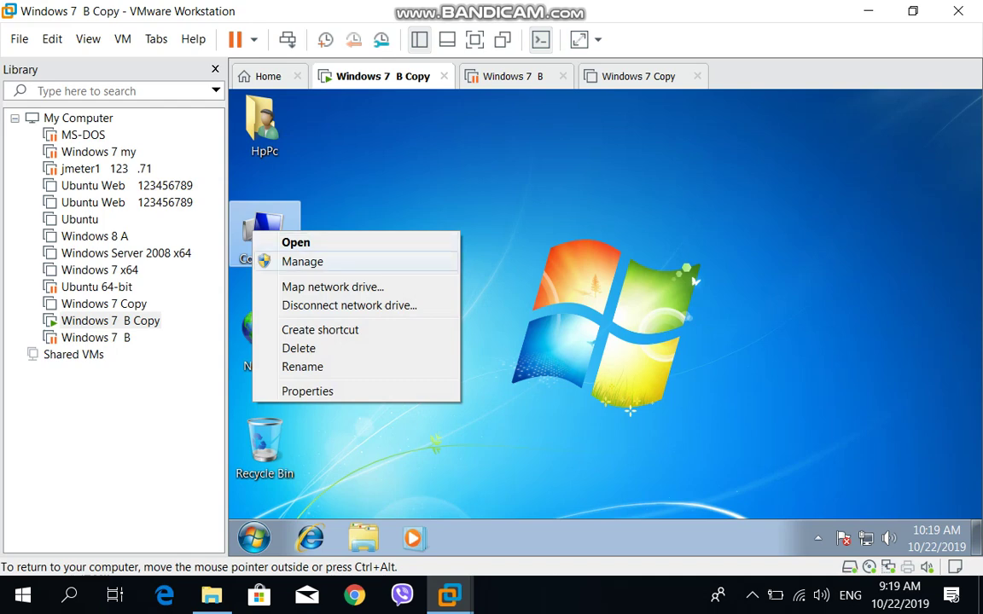
left_click(302, 261)
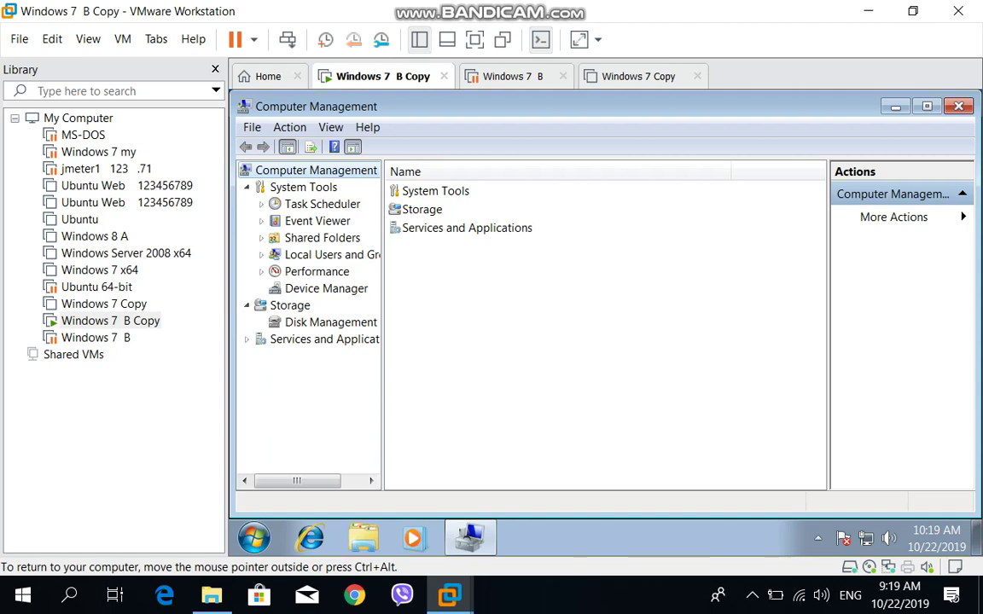
left_click_drag(382, 333, 385, 333)
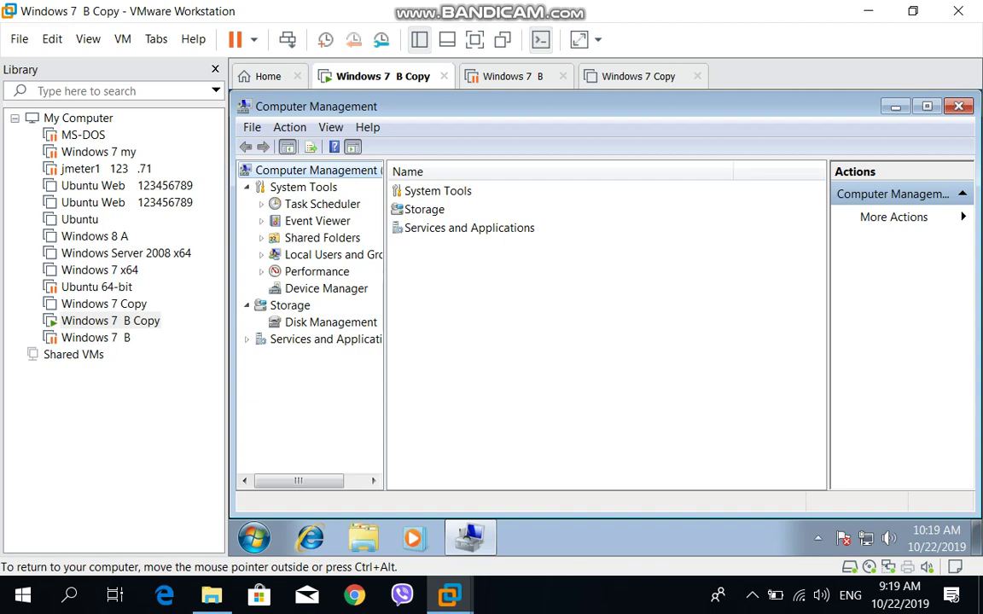
left_click_drag(385, 431, 527, 431)
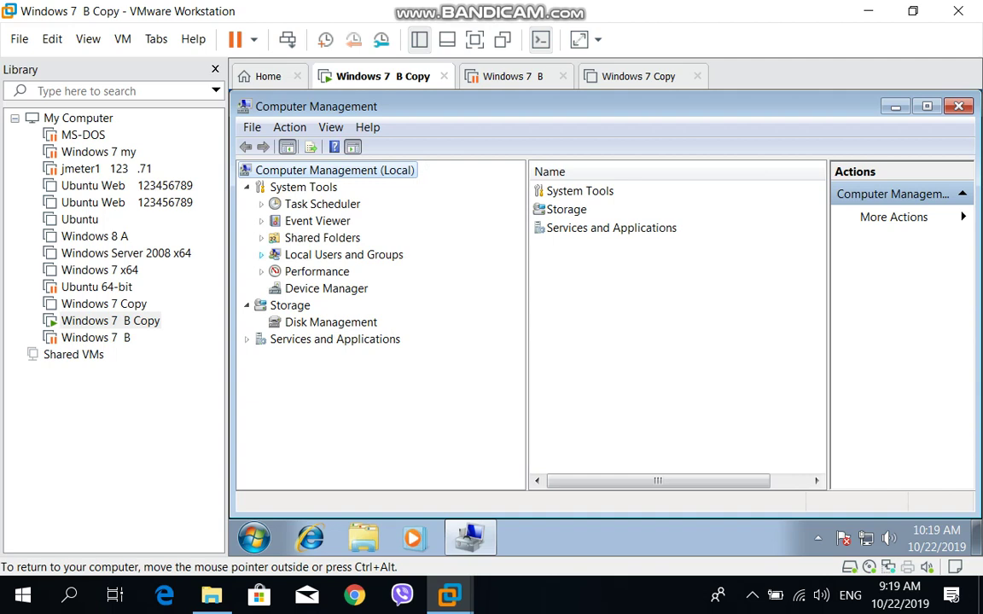
Step: List the accounts in the Users folder of Local Users and Groups and enlarge the list area
left_click(261, 255)
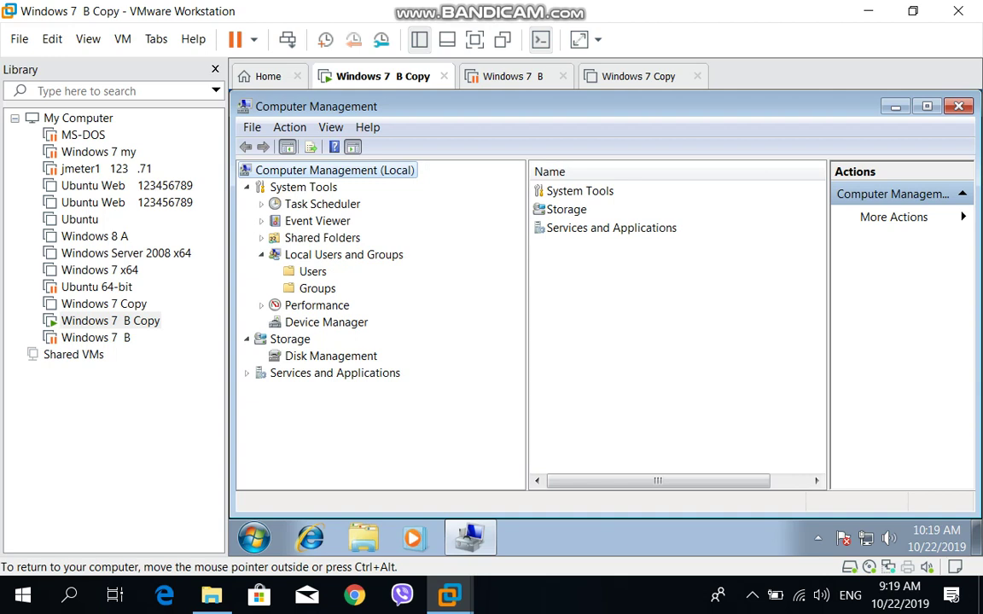
left_click(312, 272)
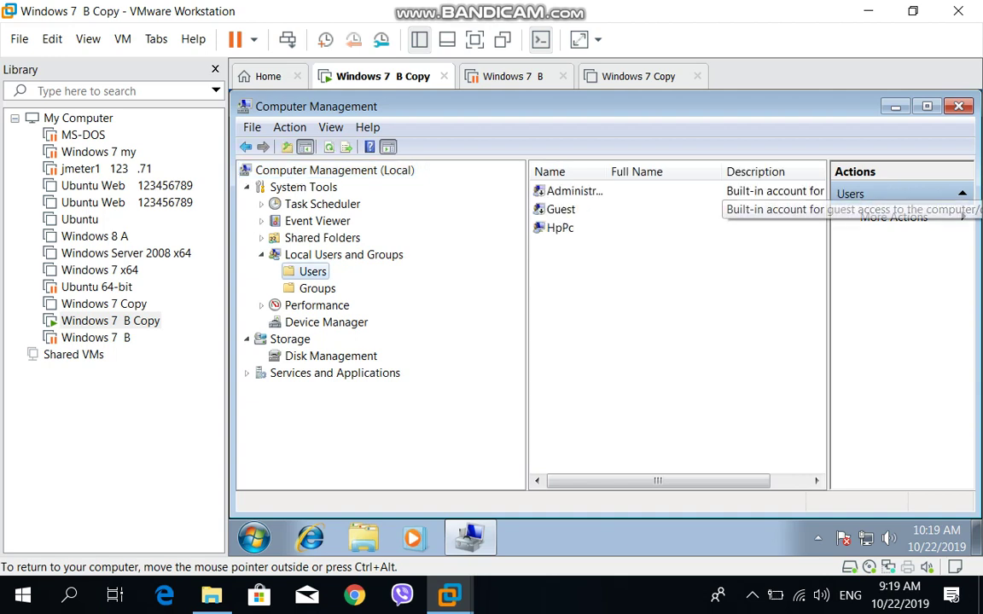
left_click_drag(827, 324, 897, 324)
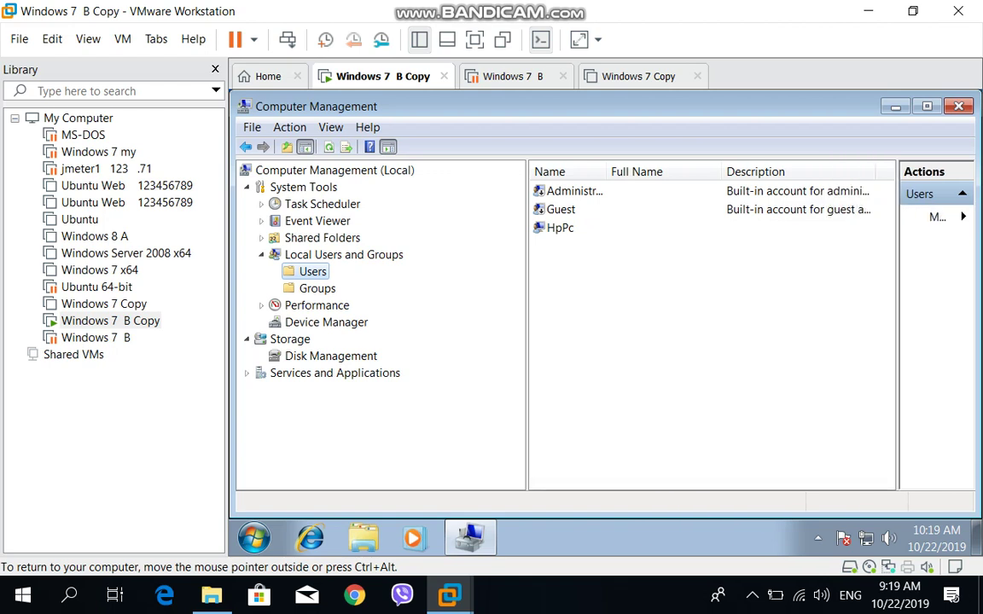
Step: Widen the Name column of the user list to fit the account names and narrow the console tree
left_click(560, 227)
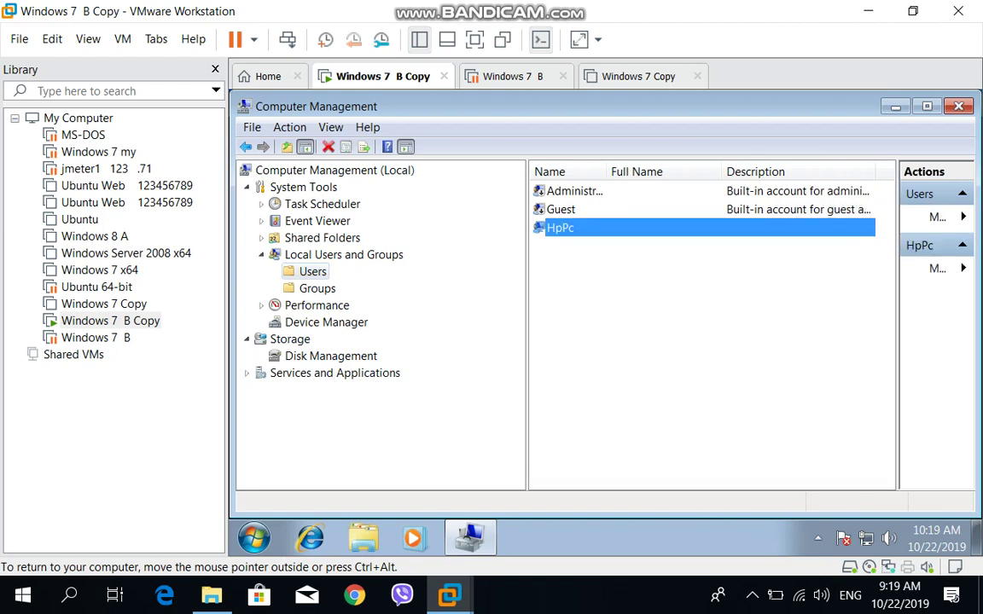
left_click(561, 209)
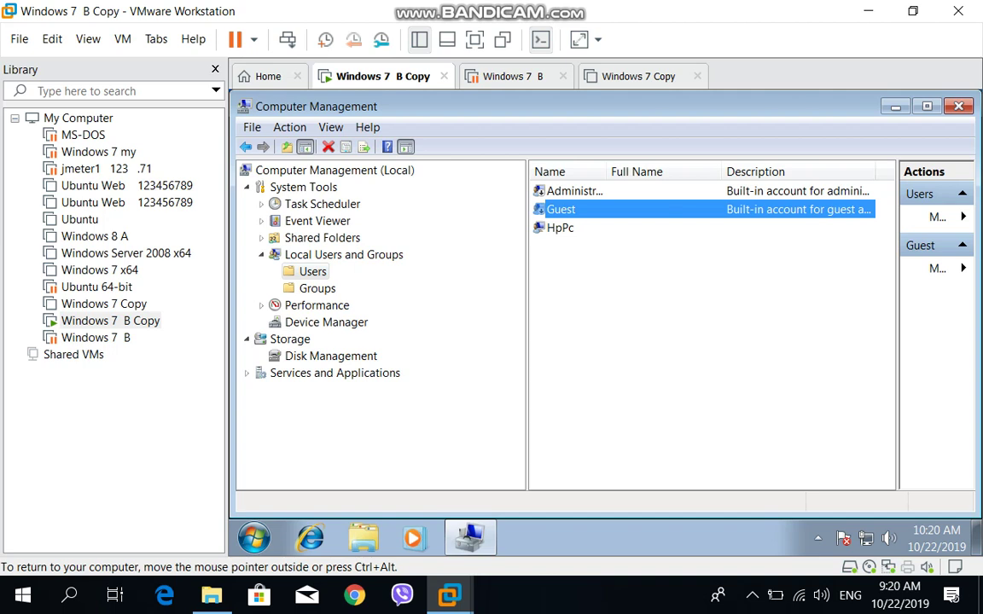
left_click_drag(606, 171, 652, 172)
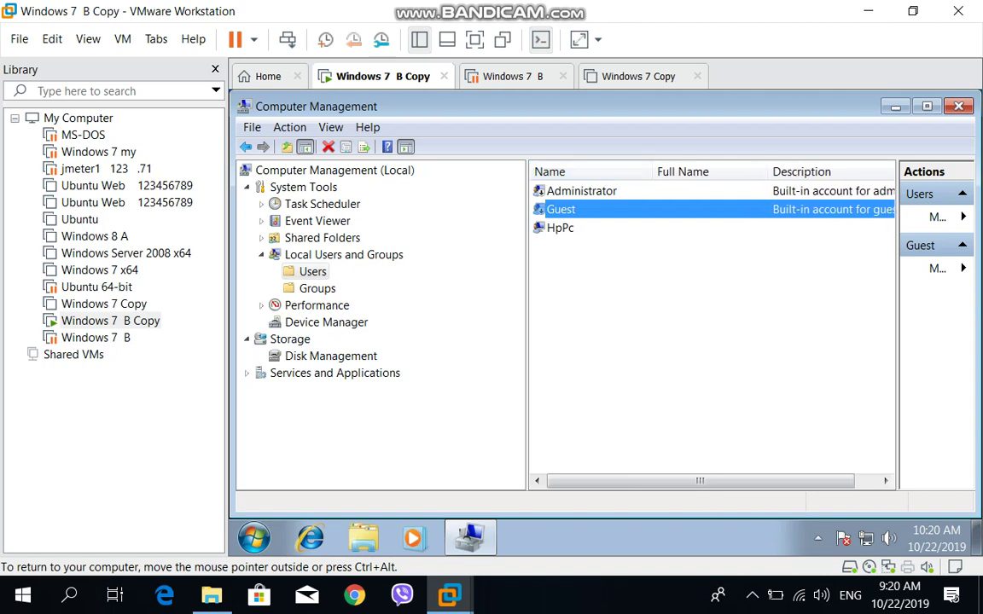
left_click_drag(527, 256, 415, 256)
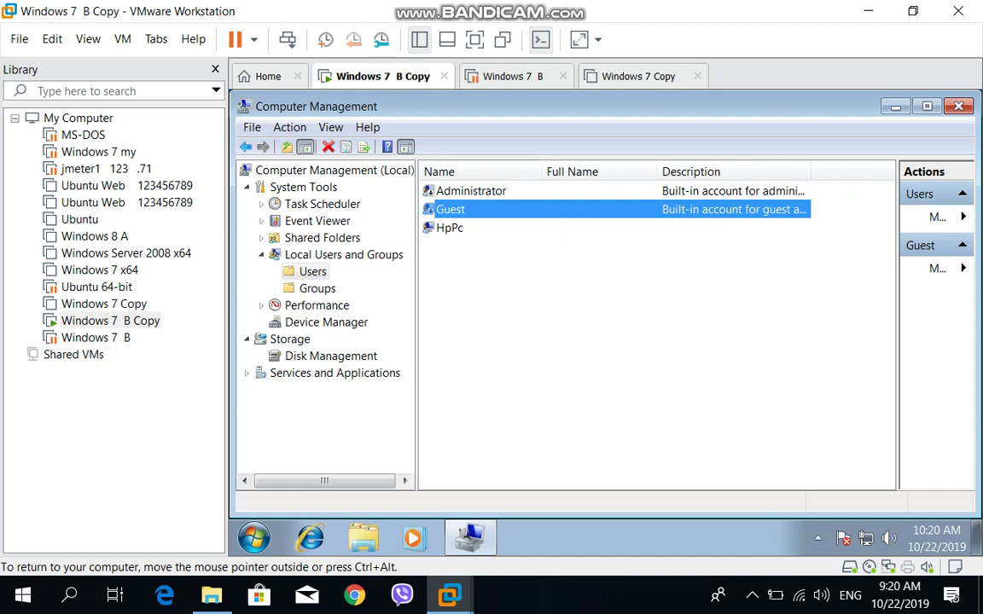
Step: Examine the built-in Administrator and Guest accounts in the user list
left_click(471, 191)
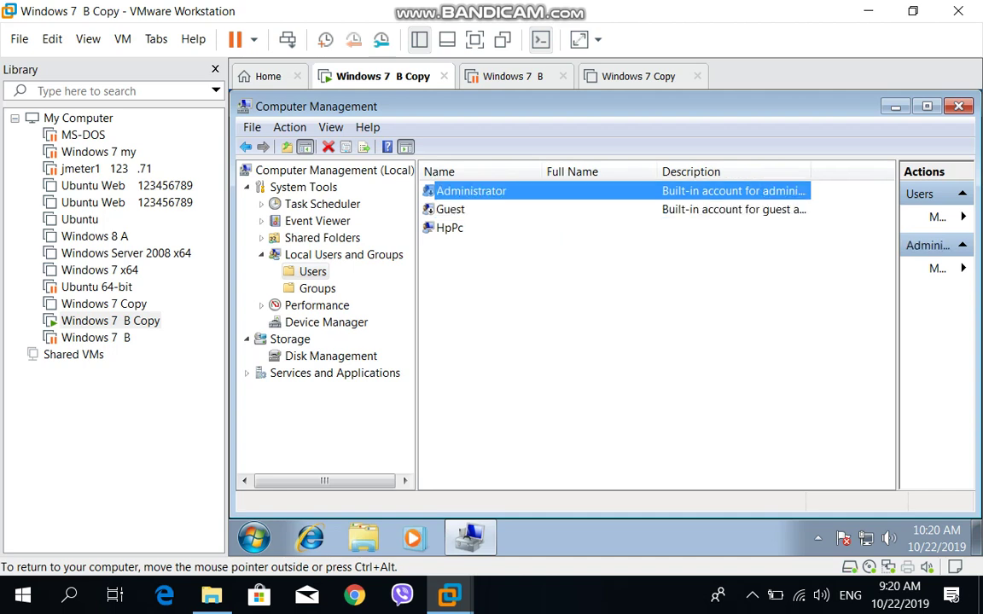
left_click(451, 209)
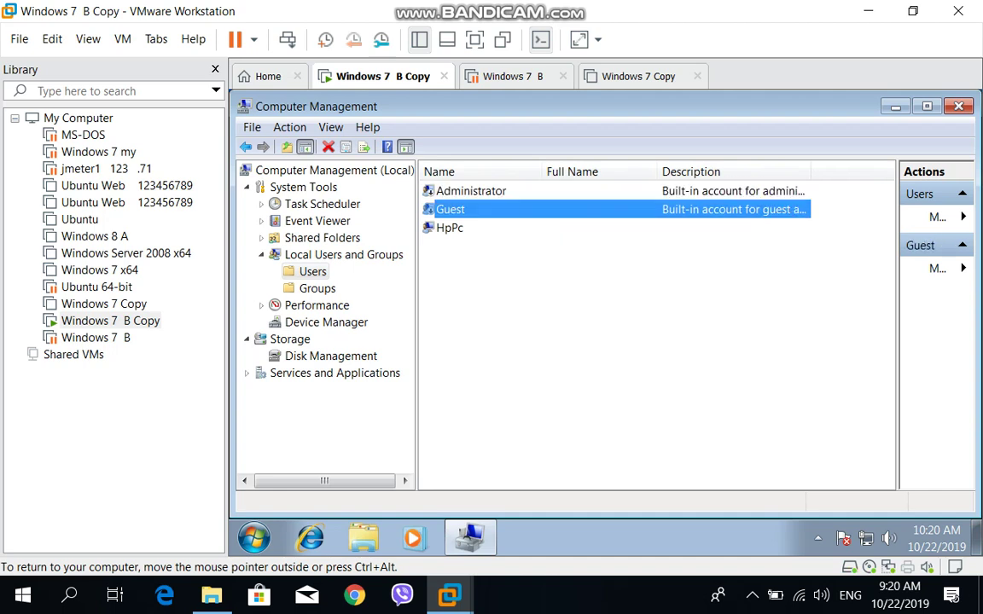
left_click(471, 191)
left_click(450, 209)
left_click(471, 191)
left_click(451, 209)
key("F2")
key("Escape")
Step: Enable the built-in Administrator account by clearing Account is disabled in its properties, and apply the change
left_click(455, 192)
right_click(456, 196)
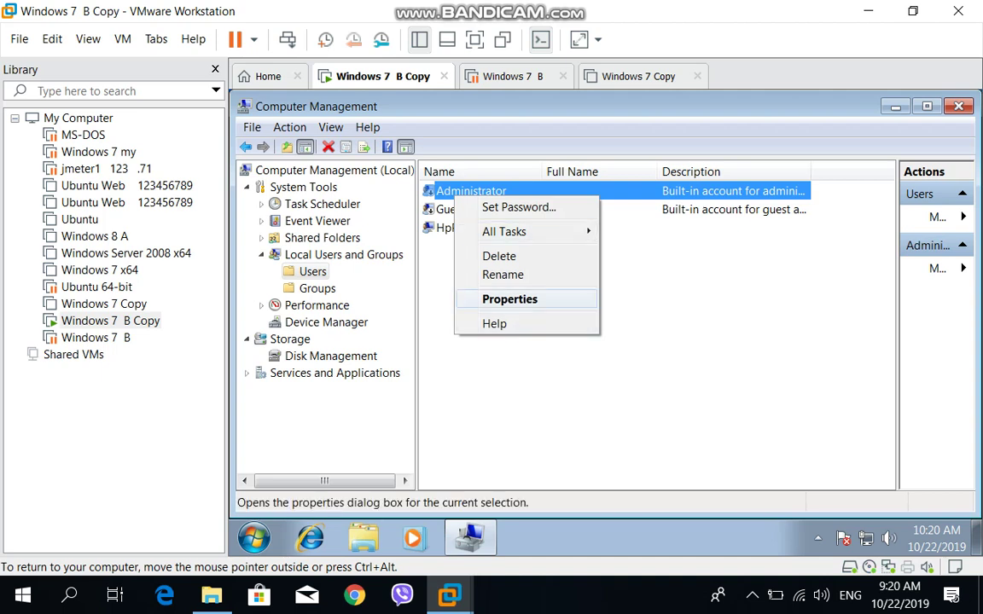
left_click(509, 299)
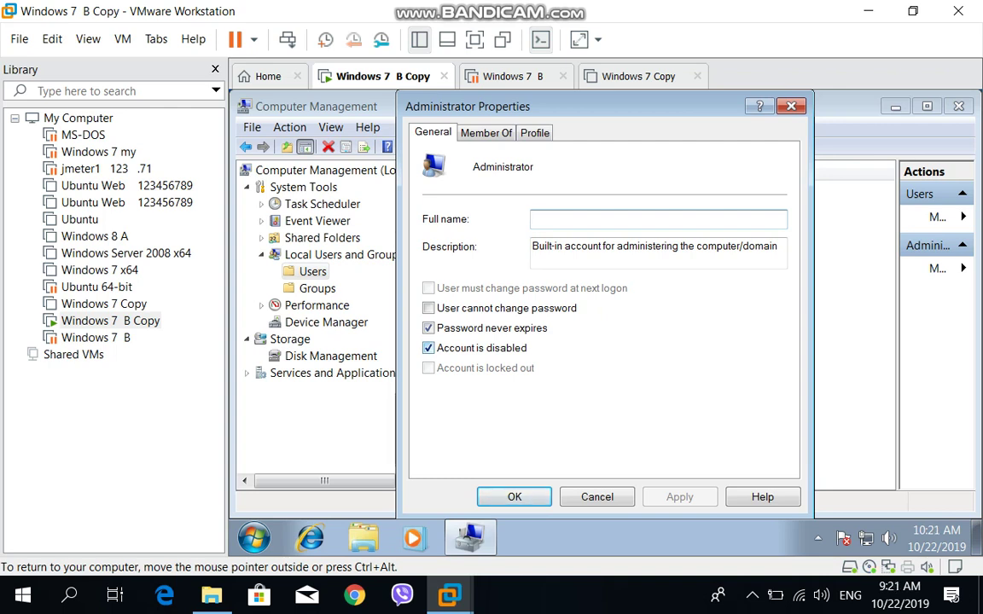
left_click(428, 348)
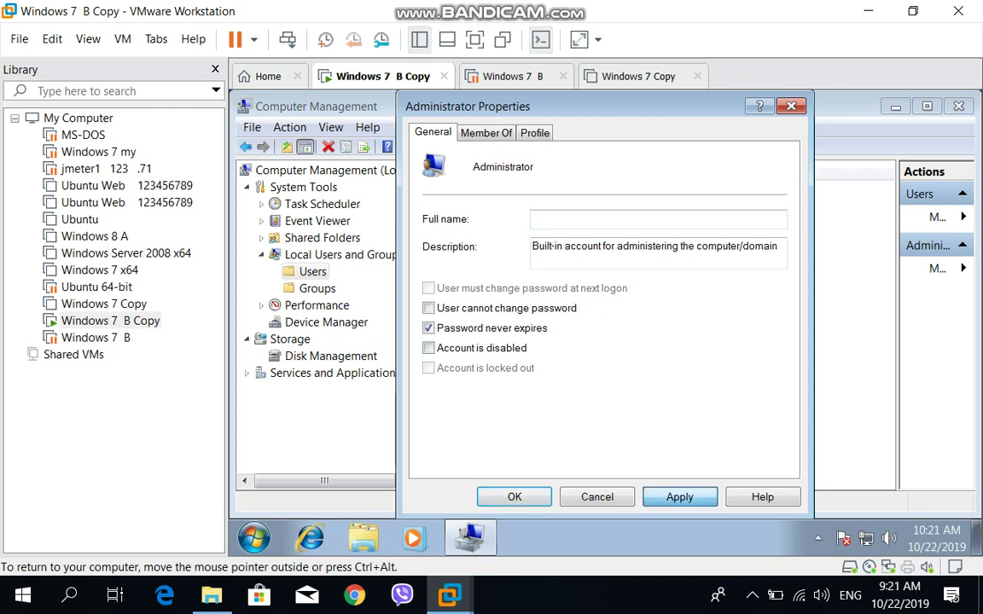
left_click(679, 496)
key("Return")
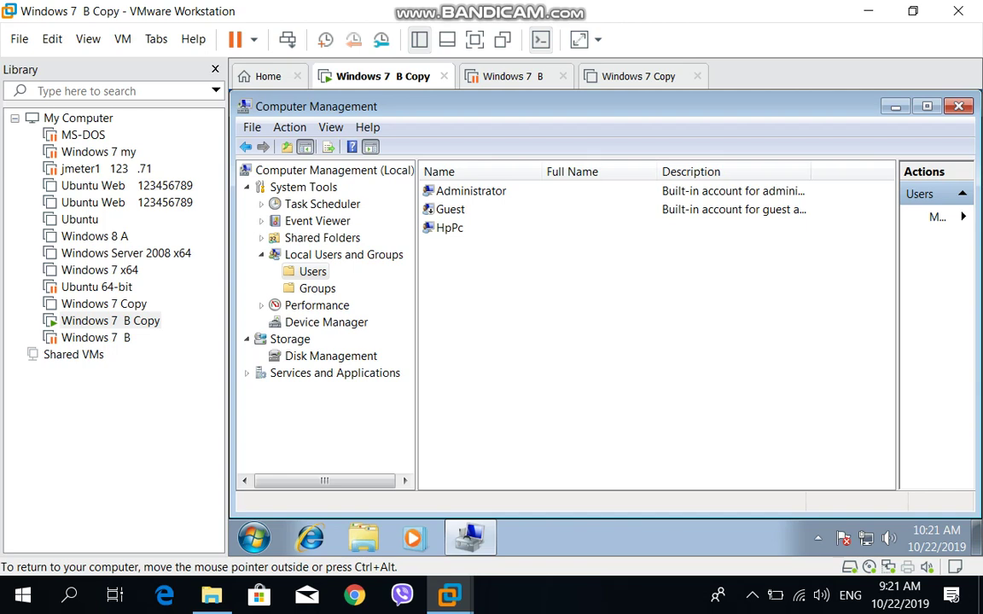
Step: Enable the built-in Guest account by clearing Account is disabled in its properties, apply the change, and close Computer Management
right_click(439, 209)
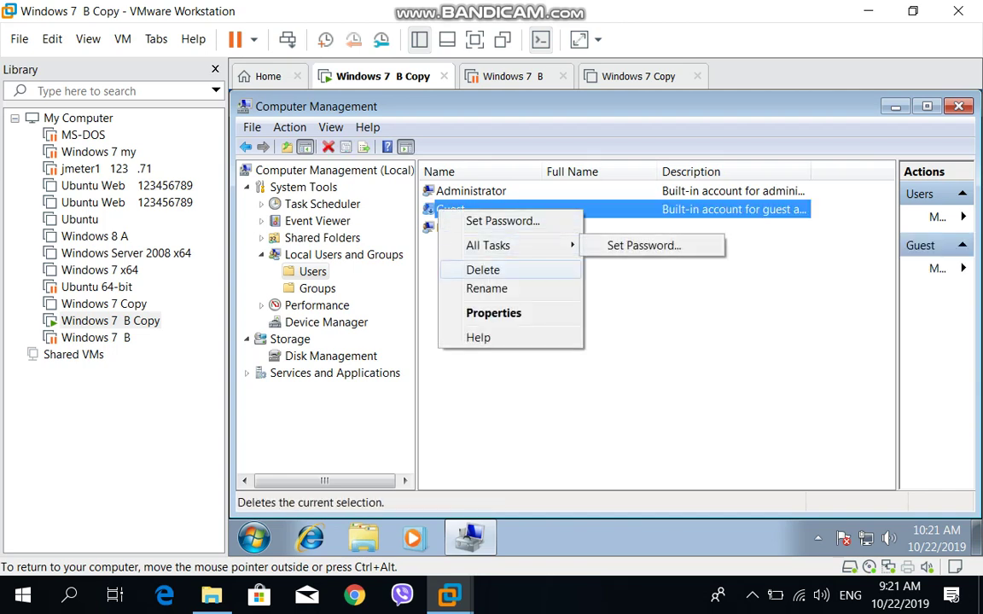
left_click(494, 313)
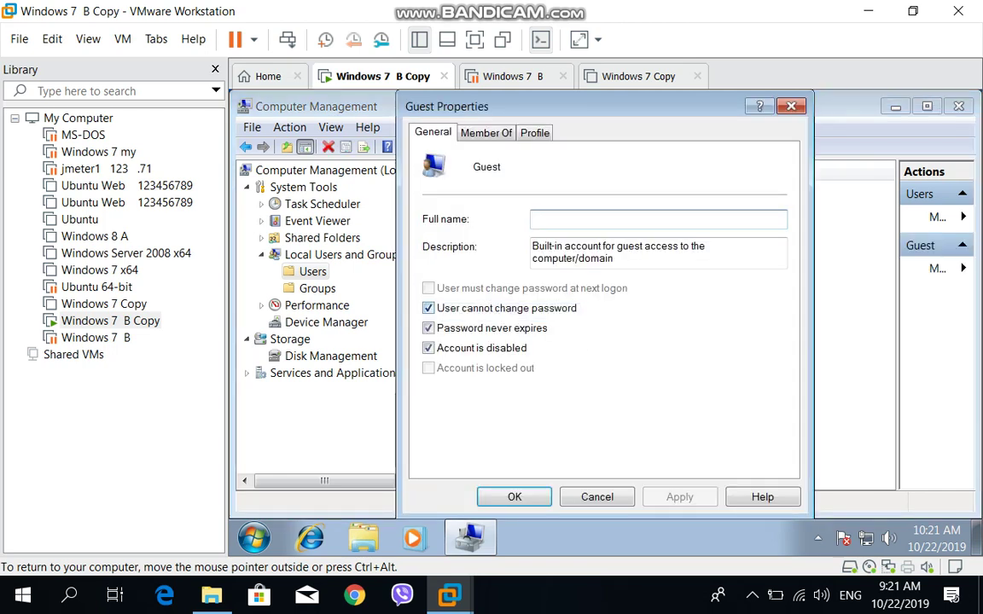
left_click(429, 348)
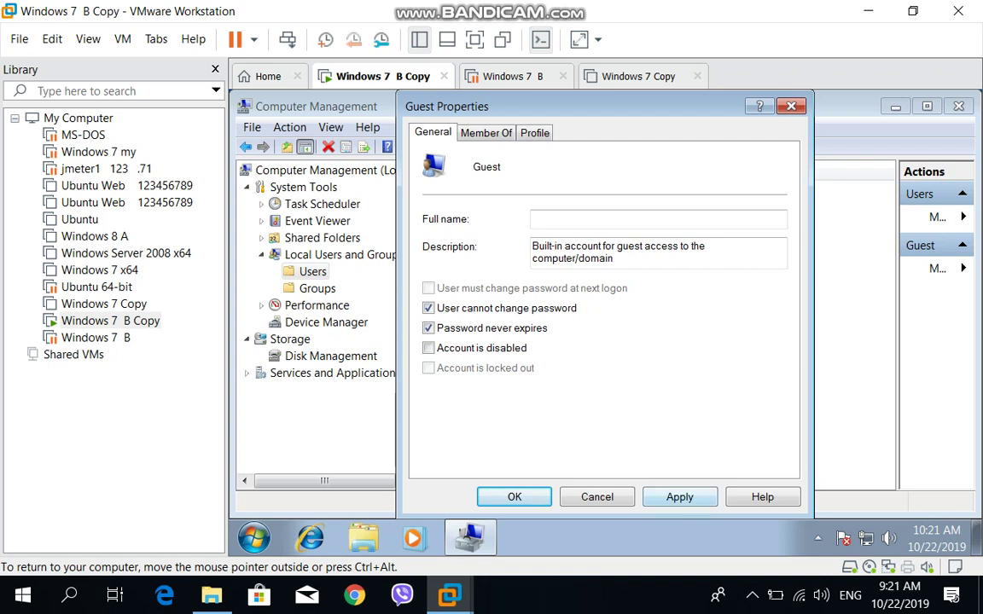
left_click(680, 496)
left_click(514, 497)
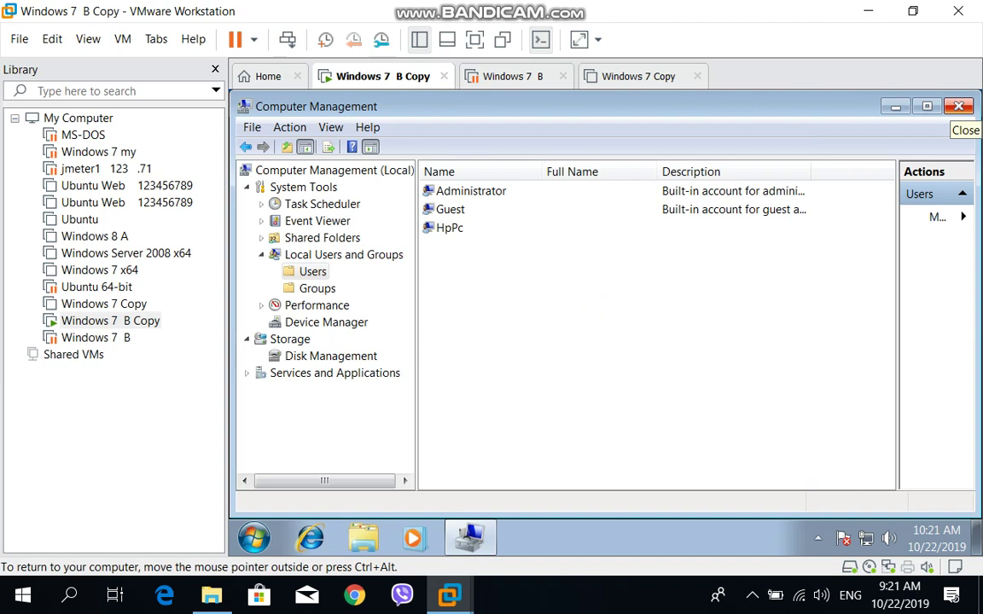
left_click(958, 106)
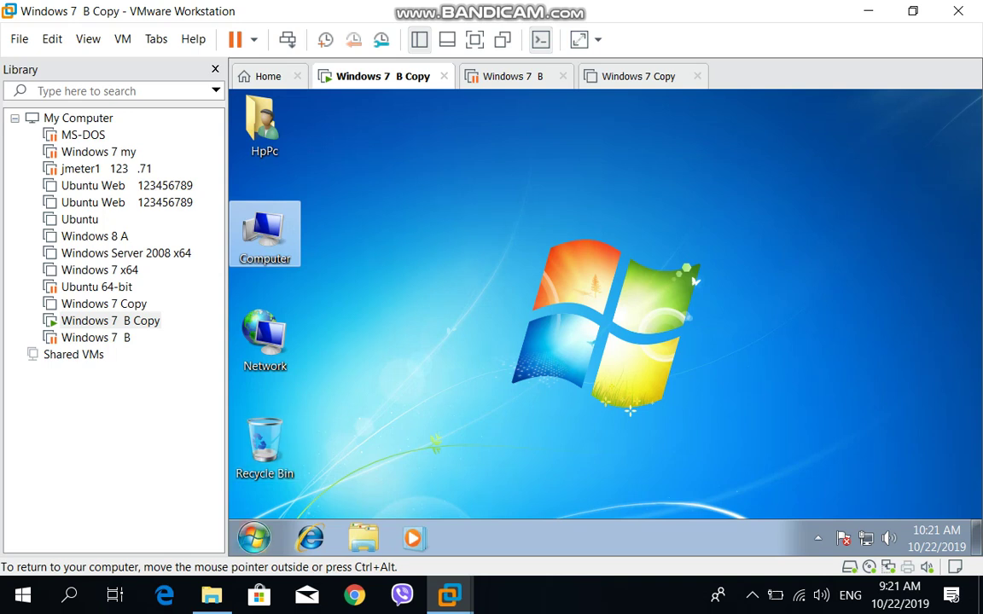
left_click(254, 538)
left_click(559, 491)
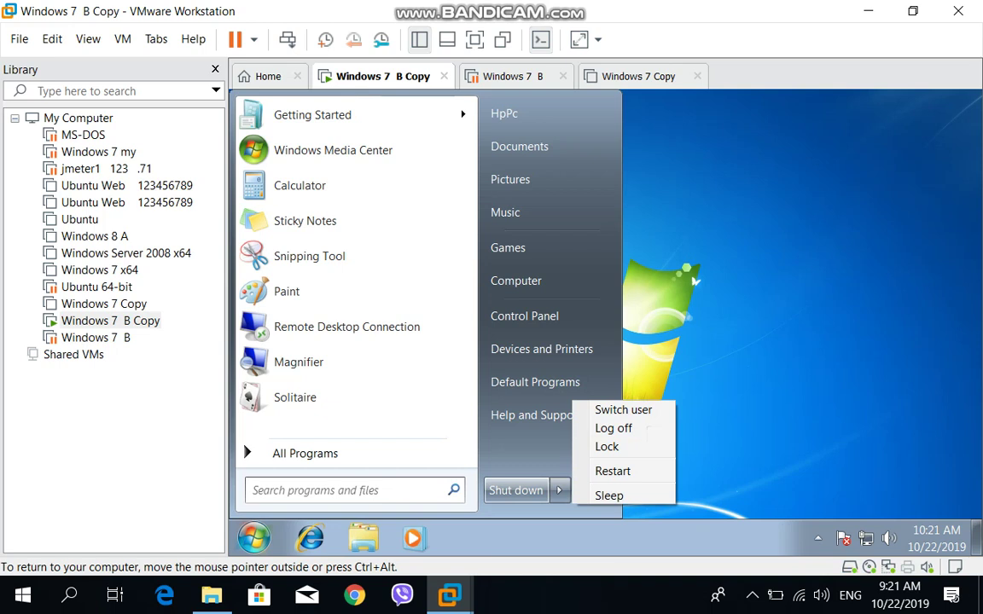
left_click(650, 429)
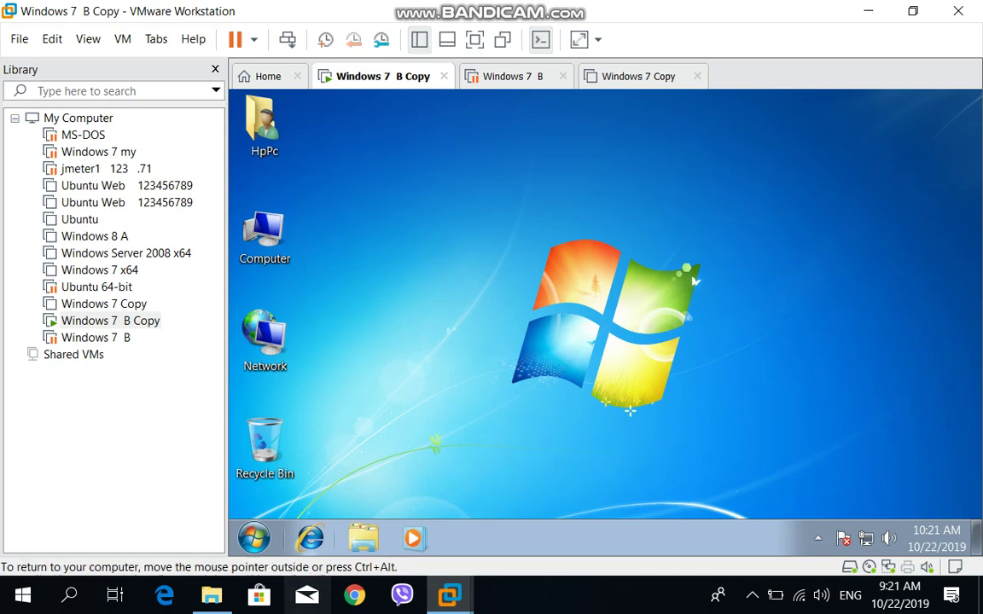
Step: Log off the current HpPc session in the virtual machine
key("super")
key("Right")
key("Right")
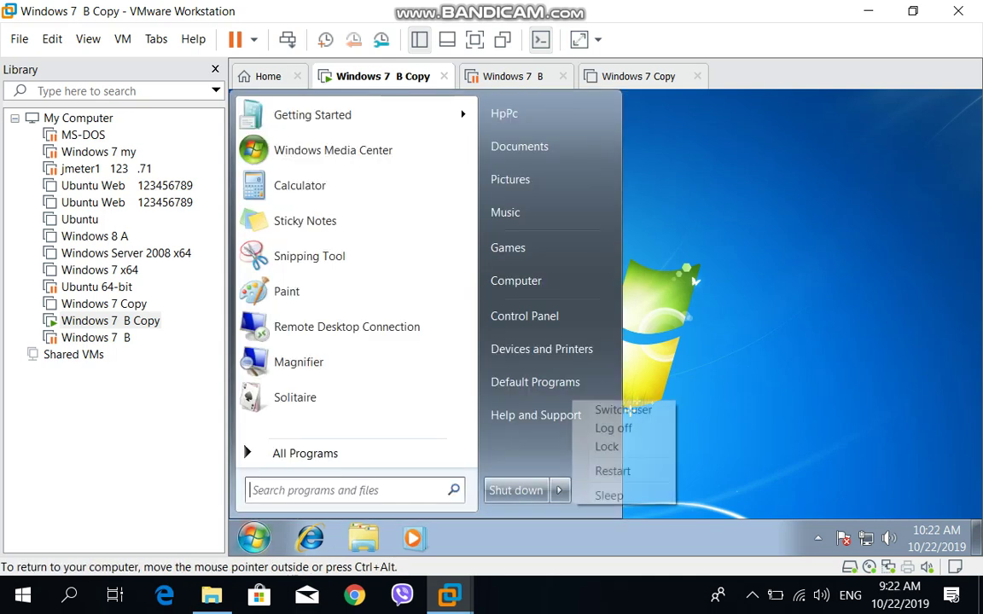
key("Down")
key("Down")
key("Down")
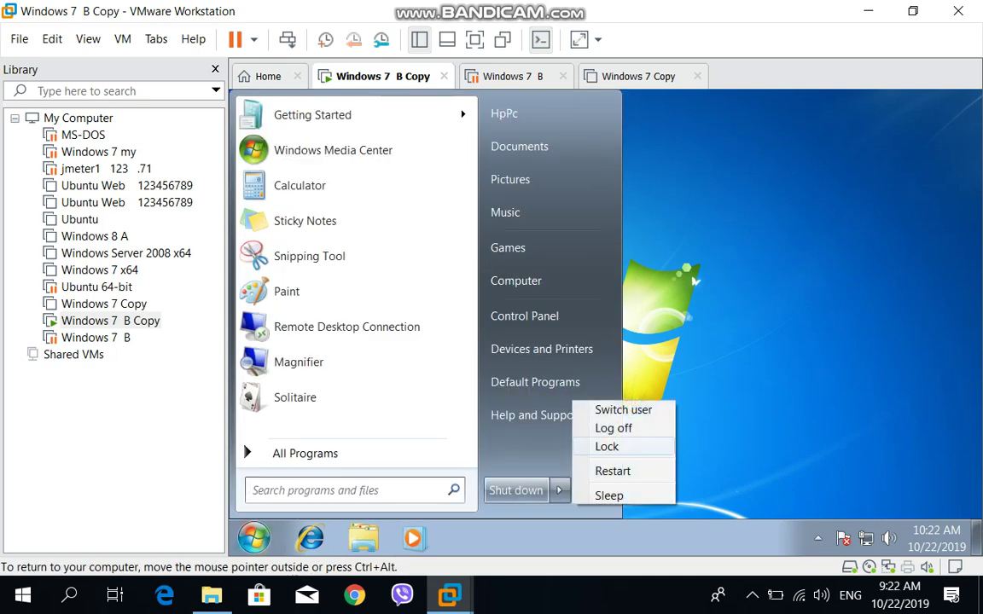
key("Up")
left_click(623, 428)
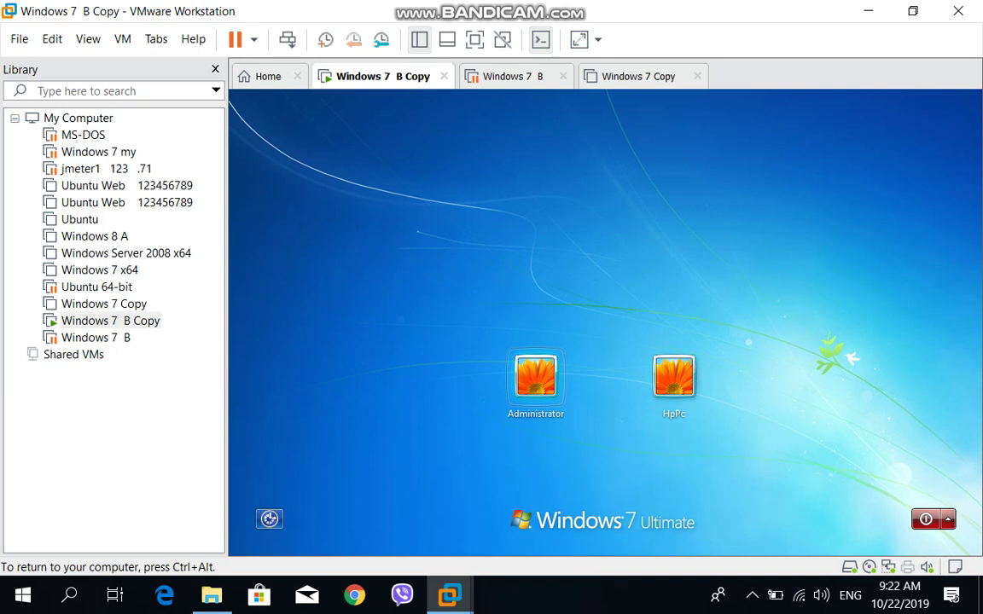
Step: Sign in as Administrator, accept the VMware Tools request to log off, and sign in to the same account again
key("Return")
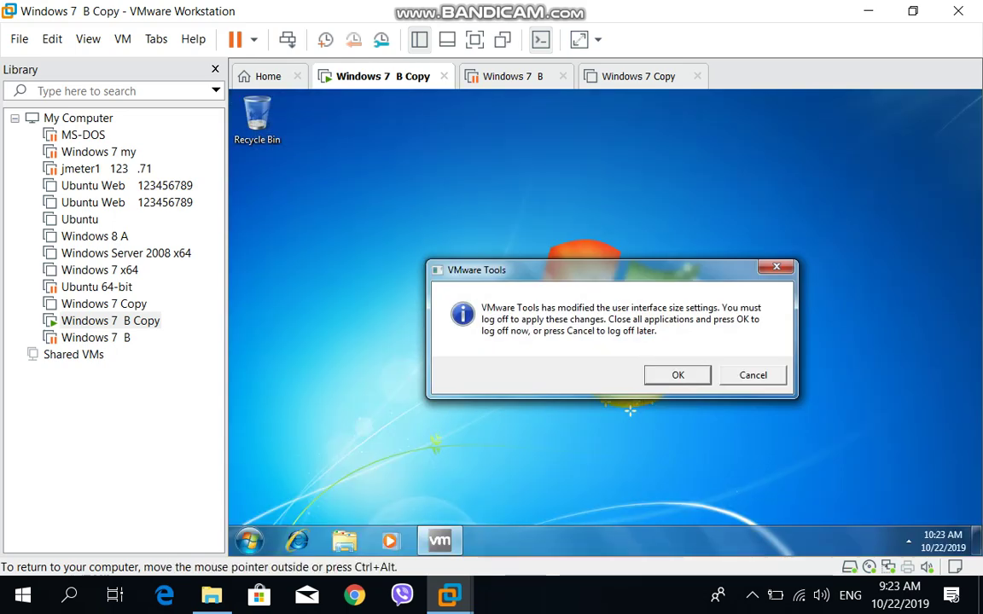
key("Return")
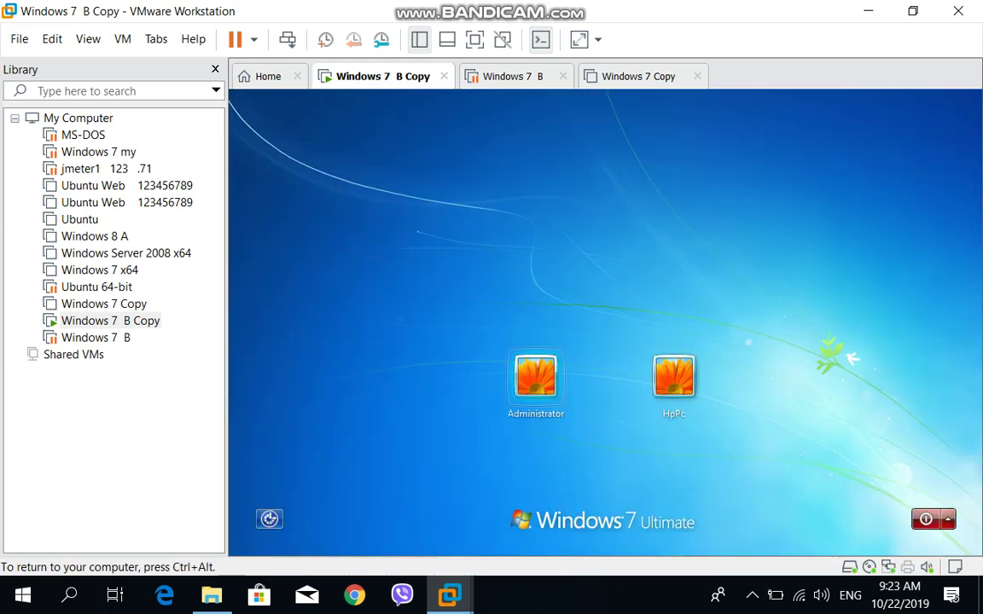
key("Return")
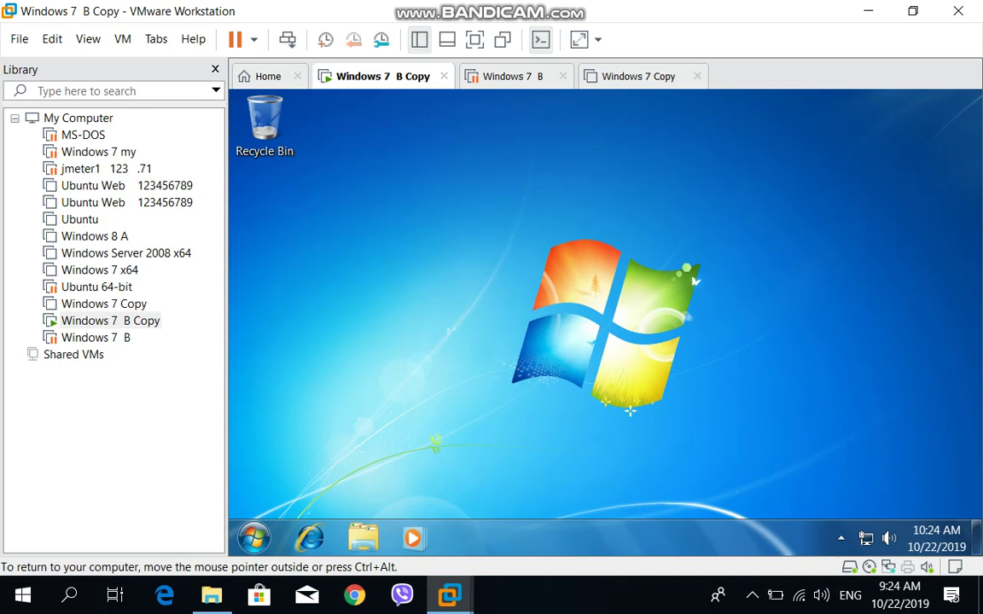
key("ctrl+alt")
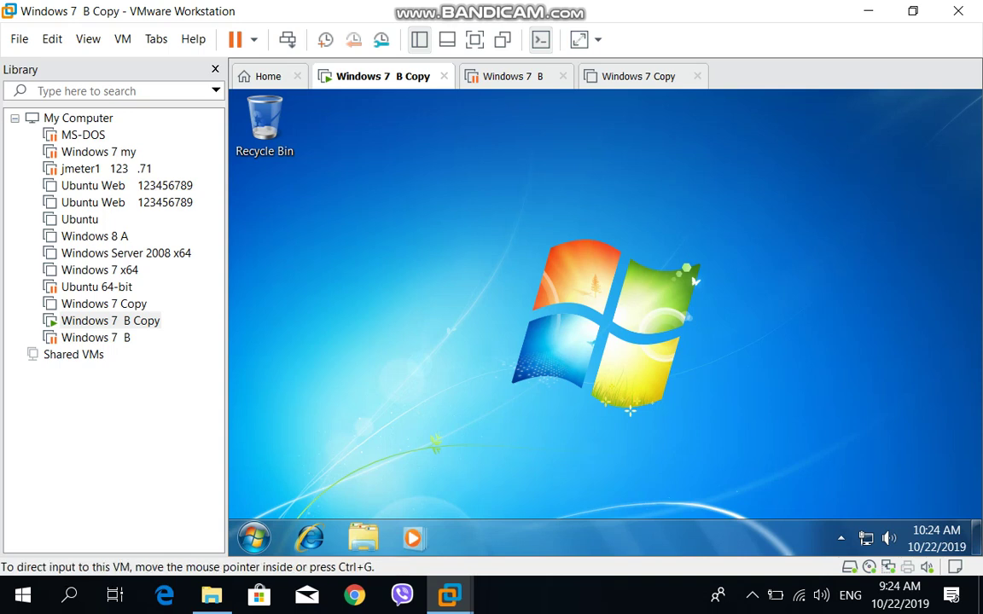
key("ctrl+g")
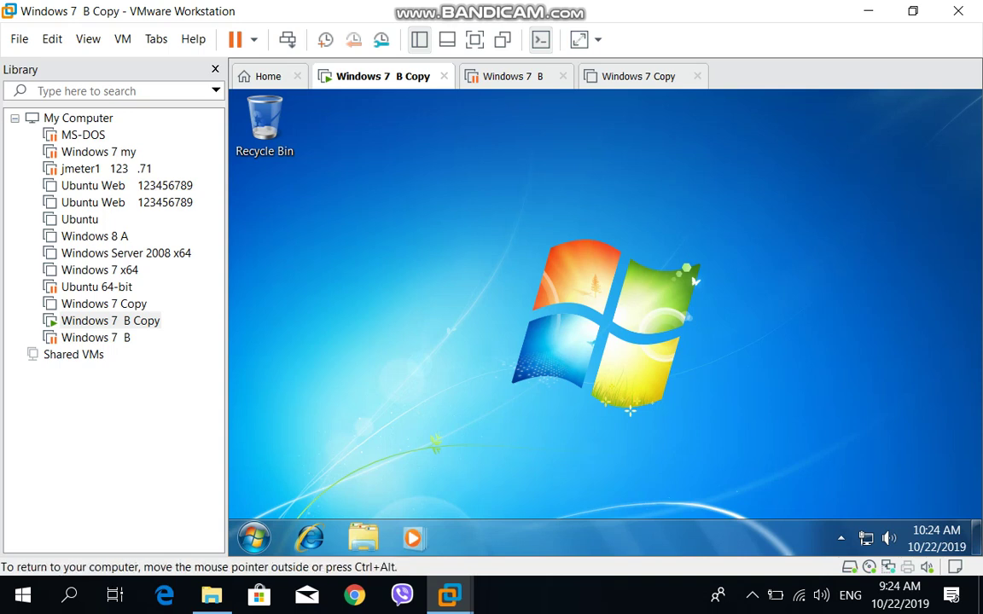
Step: Show the Computer, User's Files and Network icons on the Administrator desktop through the Personalization settings, and close them
right_click(470, 228)
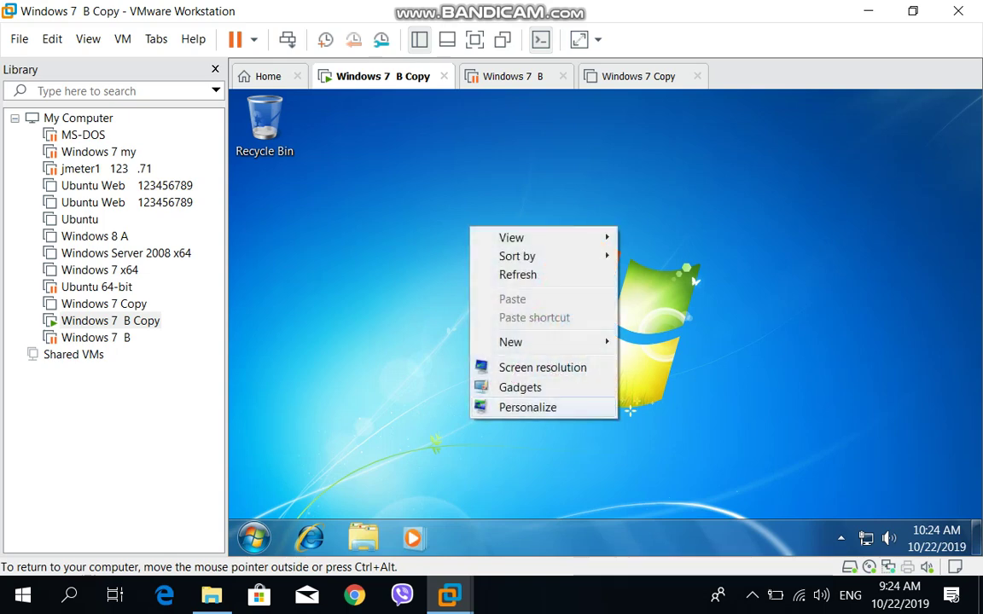
left_click(527, 407)
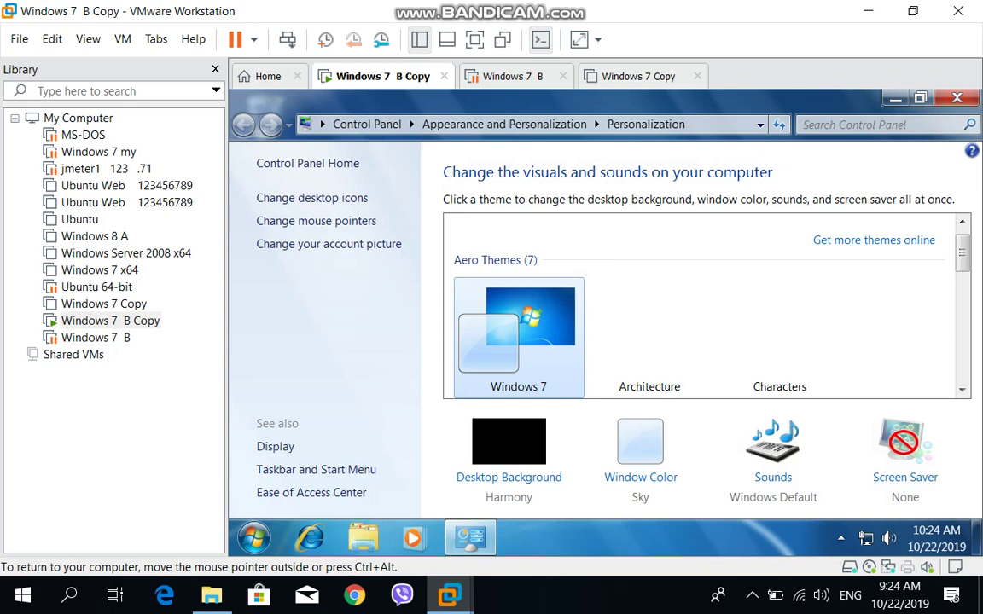
left_click(311, 198)
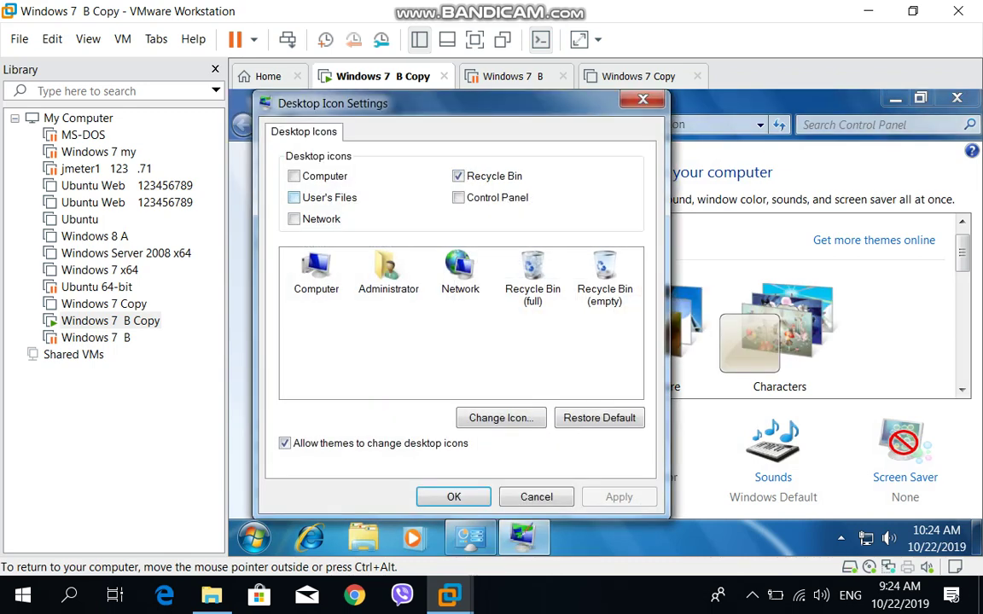
left_click(293, 197)
left_click(293, 176)
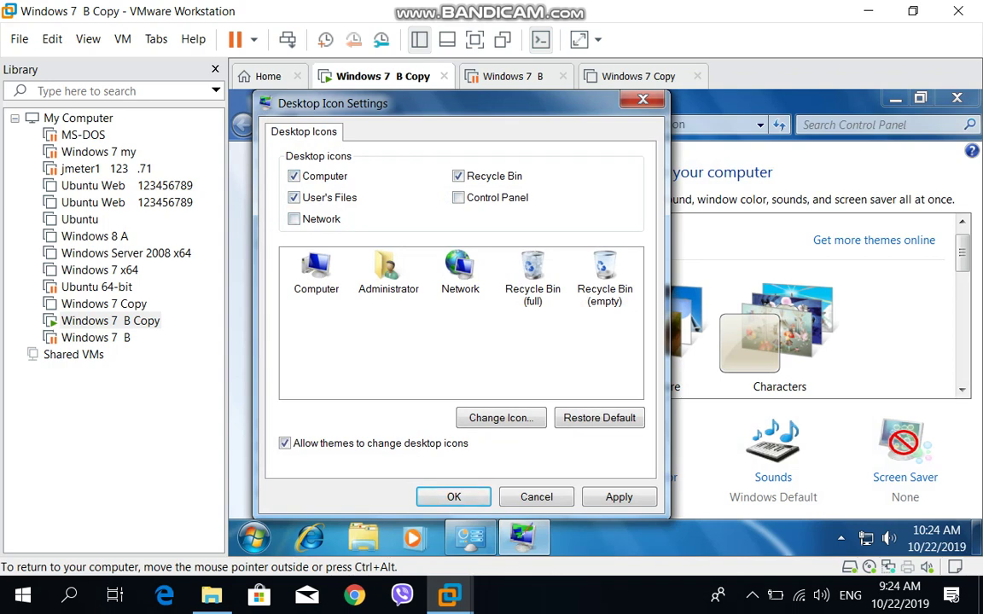
left_click(294, 218)
left_click(619, 496)
left_click(453, 496)
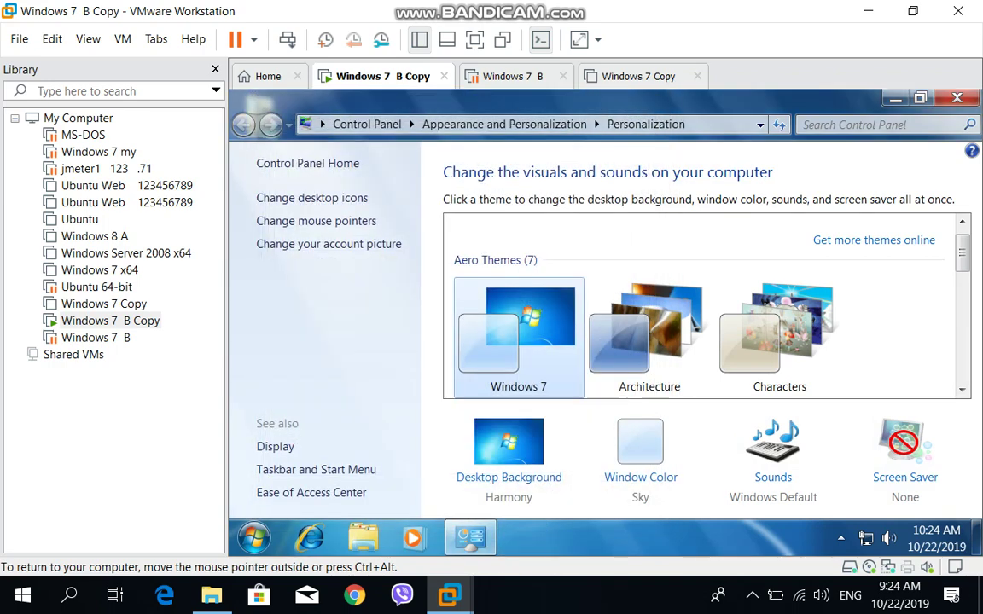
left_click(956, 97)
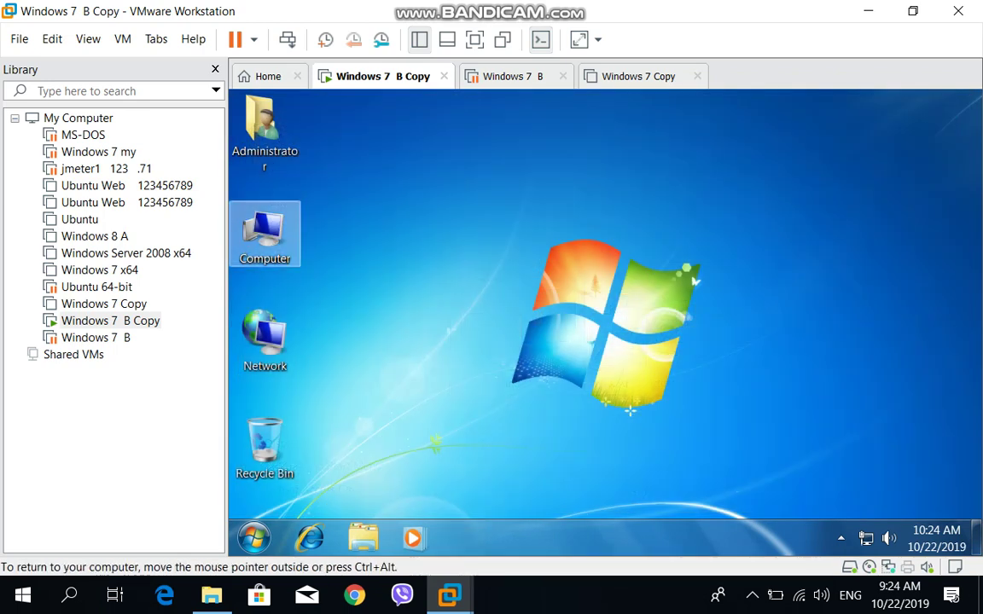
Step: Look through the Administrator account's Downloads folder and the Documents, Music, Pictures and Videos libraries
double_click(264, 232)
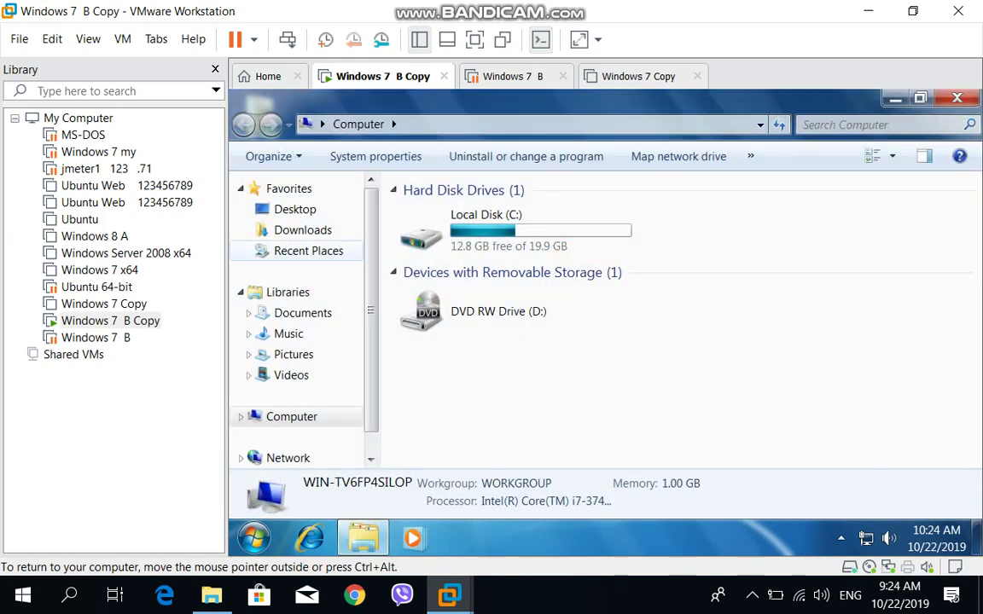
left_click(303, 230)
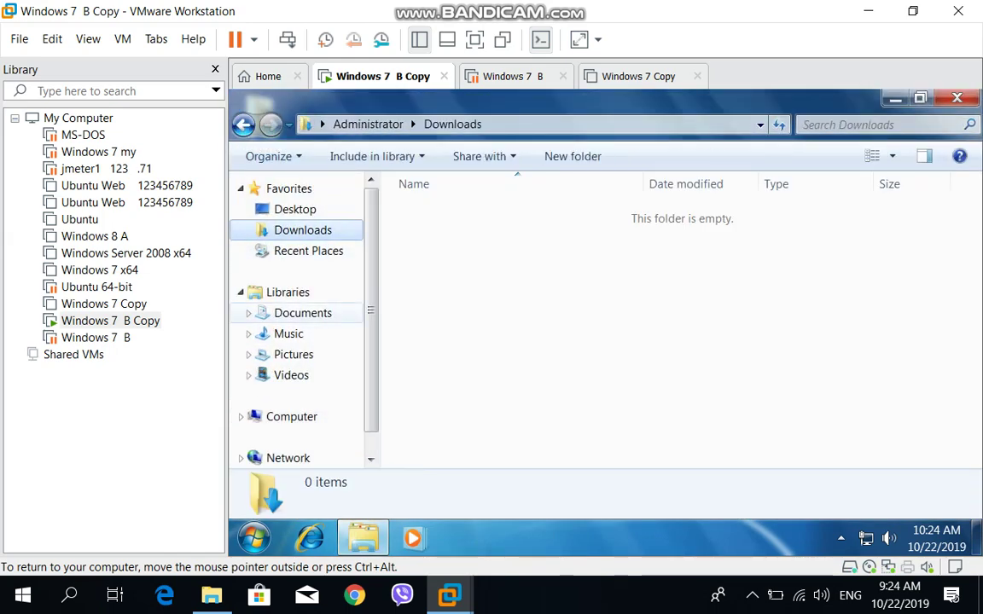
left_click(302, 313)
left_click(289, 334)
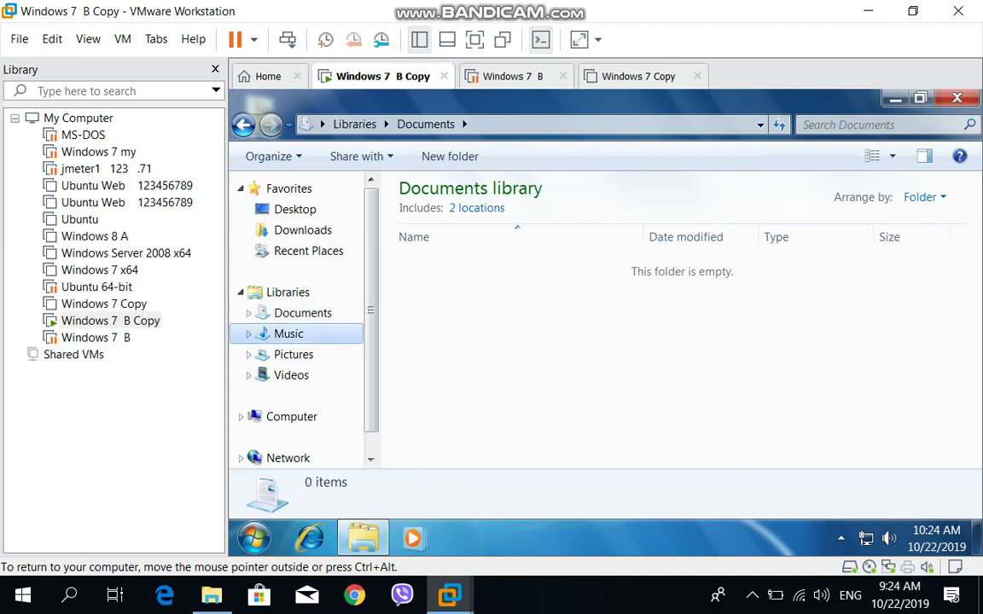
left_click(294, 355)
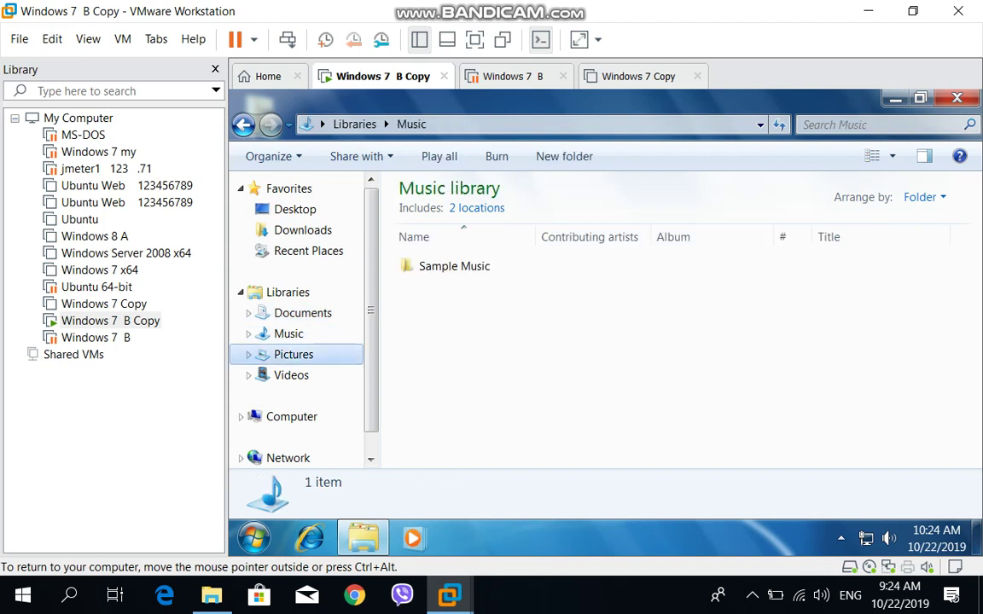
left_click(291, 376)
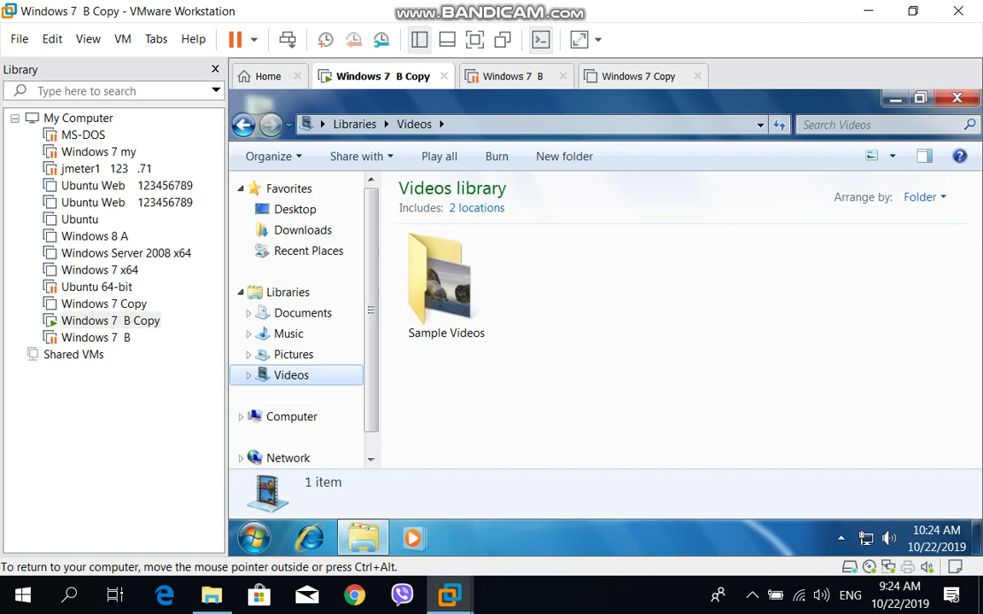
left_click_drag(380, 310, 377, 310)
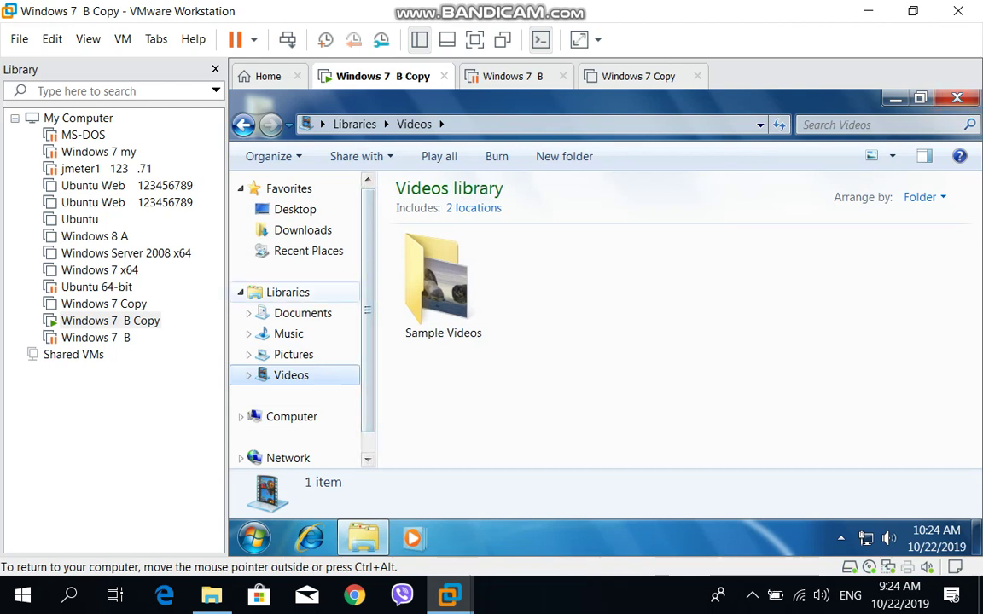
Step: Create a folder named Admin tools in the Administrator's Documents library and close the window
left_click(302, 314)
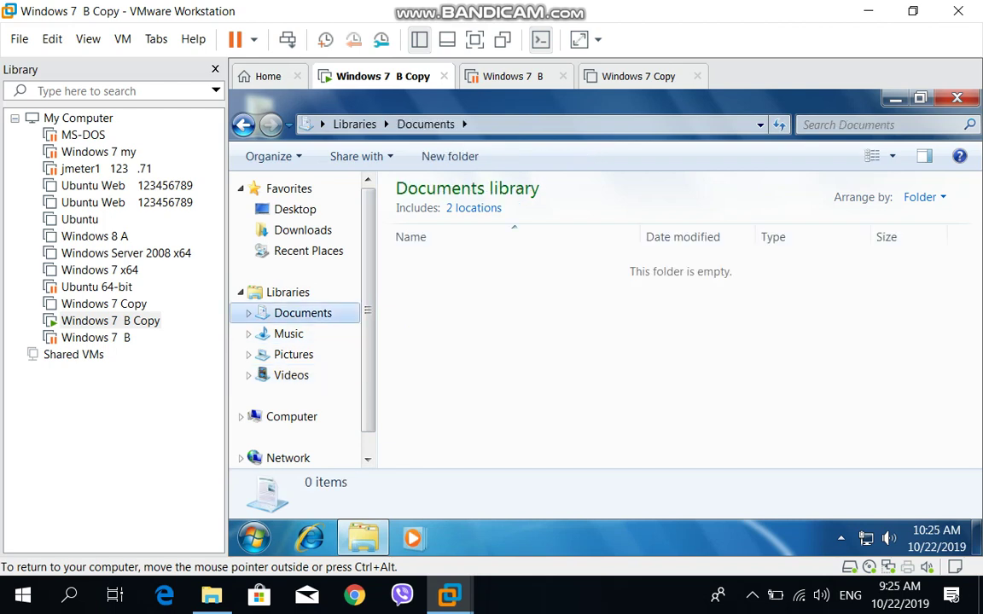
right_click(556, 278)
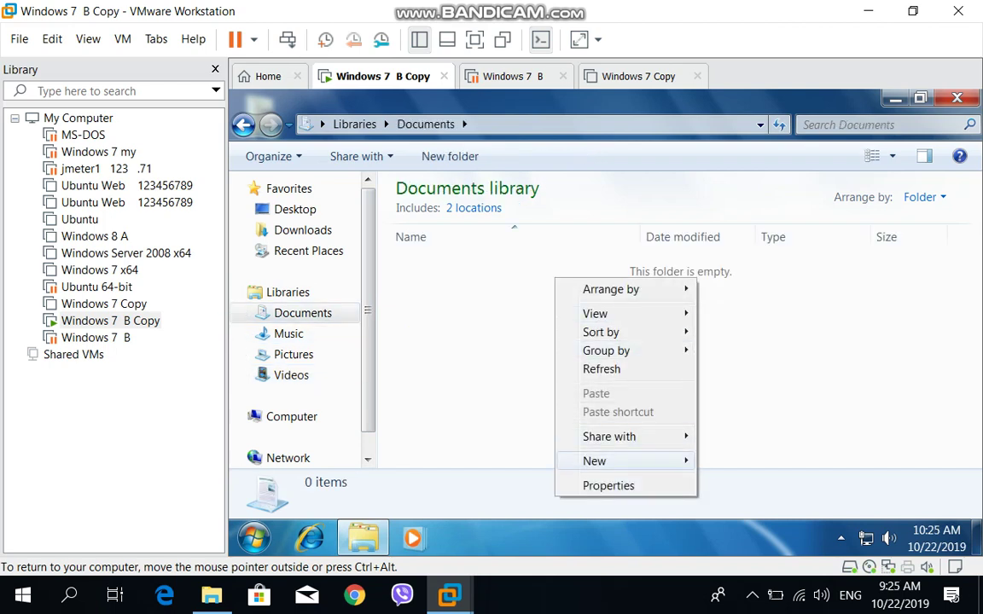
mouse_move(595, 461)
left_click(739, 294)
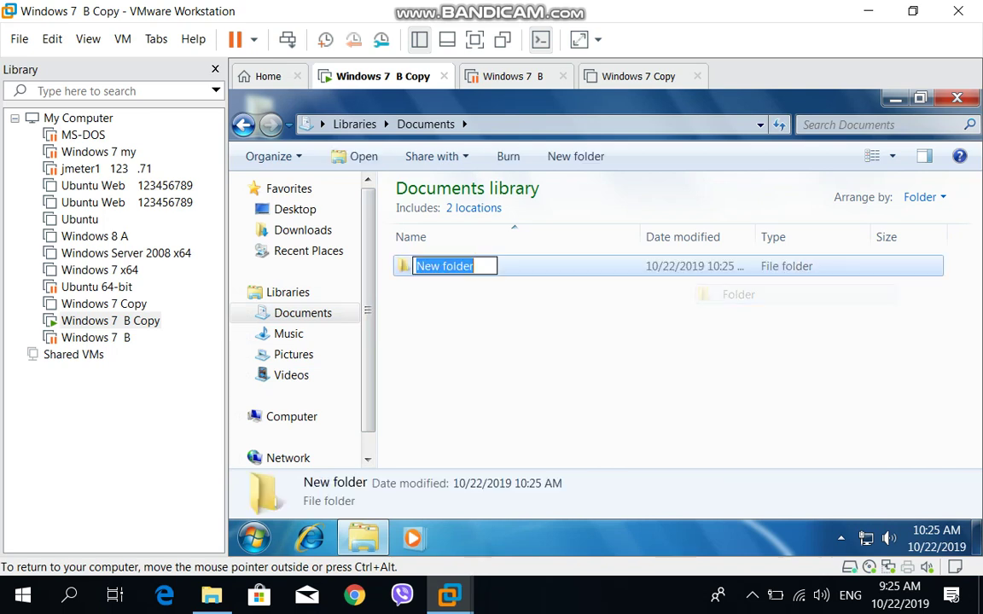
type("A")
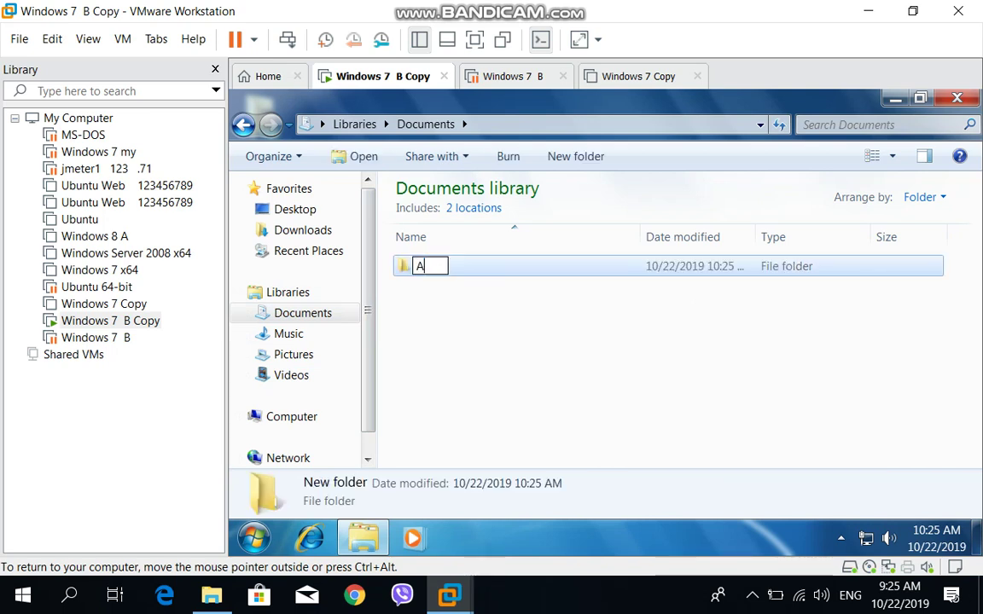
type("dmin")
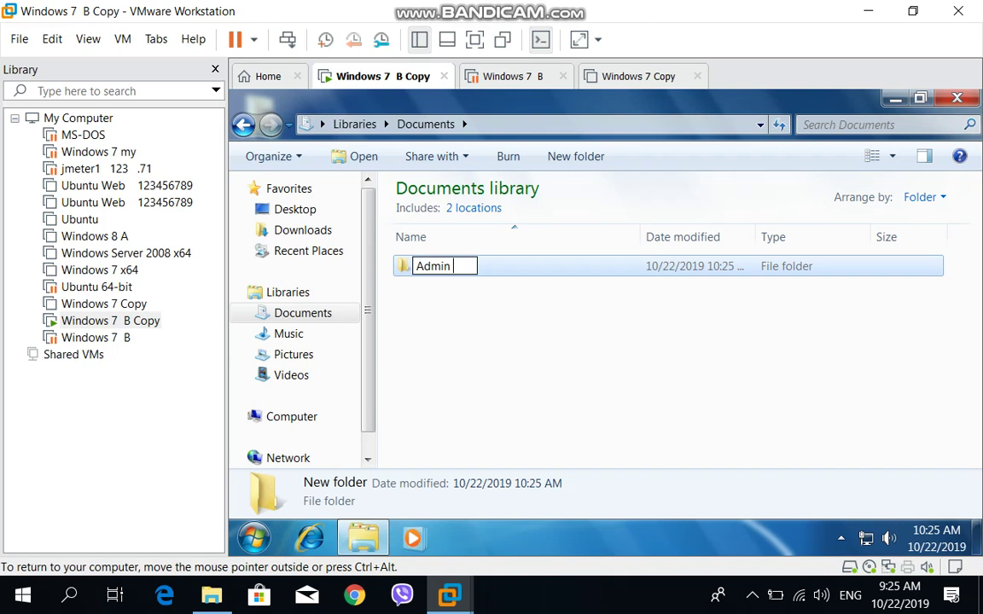
type("tools")
key("Return")
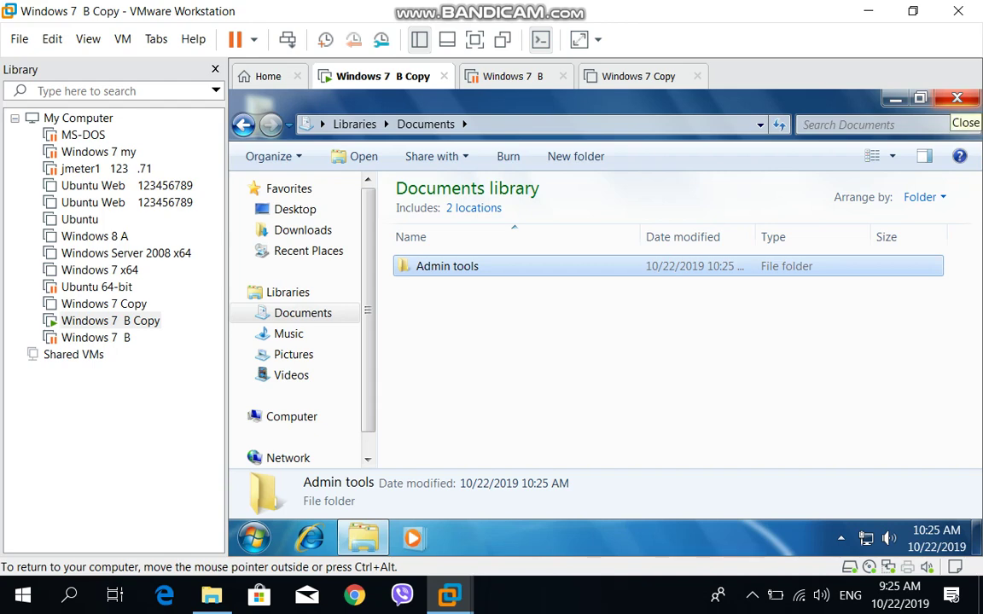
left_click(958, 97)
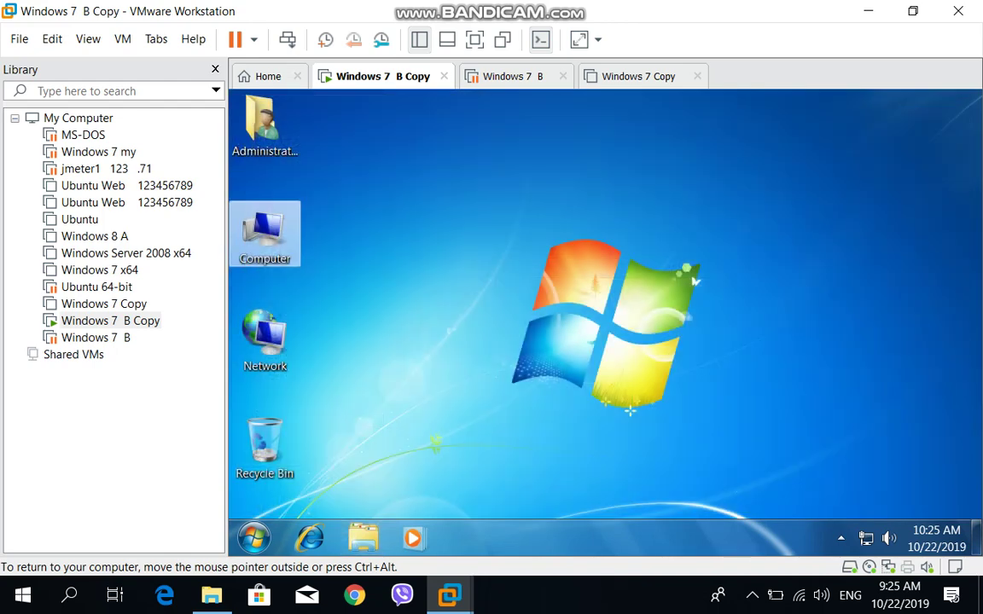
Step: Log off the Administrator account and sign in to the HpPc account
left_click(254, 537)
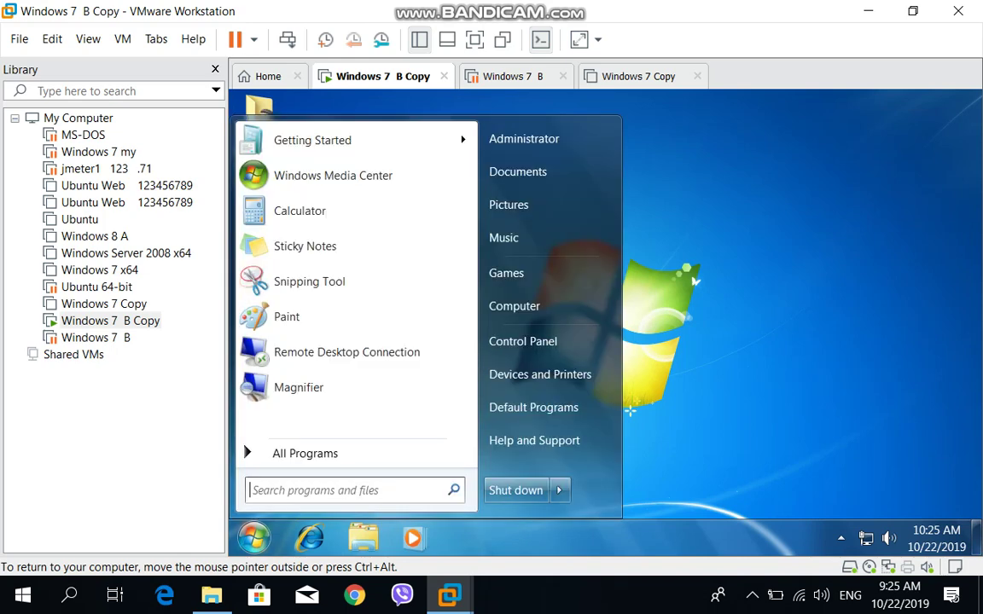
left_click(559, 490)
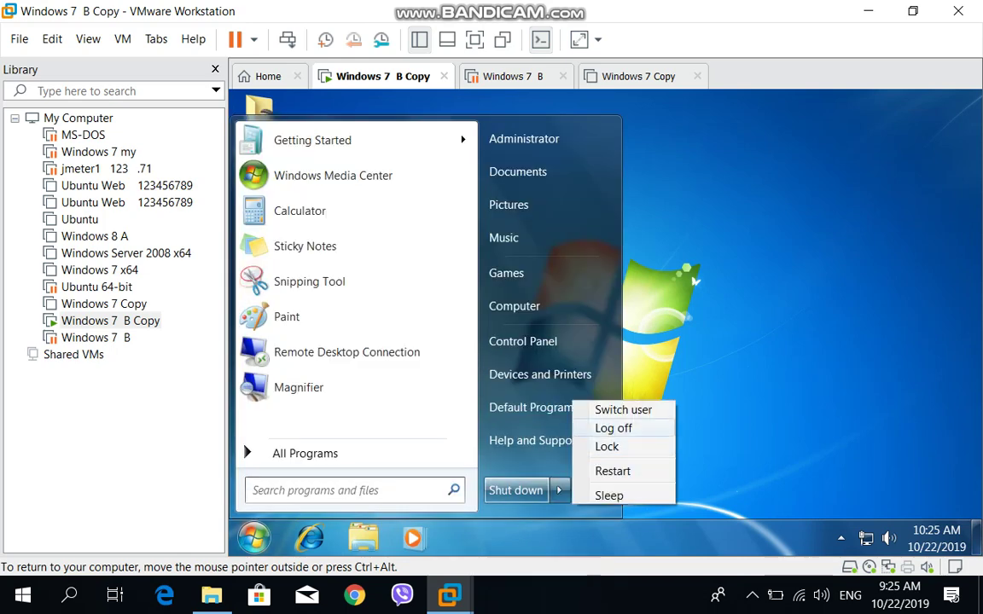
left_click(614, 429)
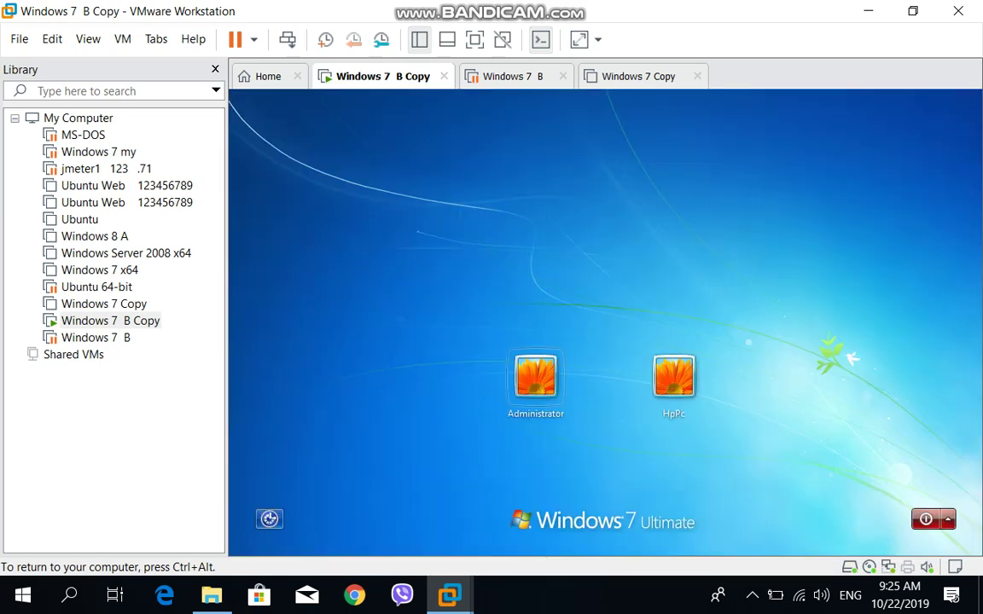
left_click(673, 376)
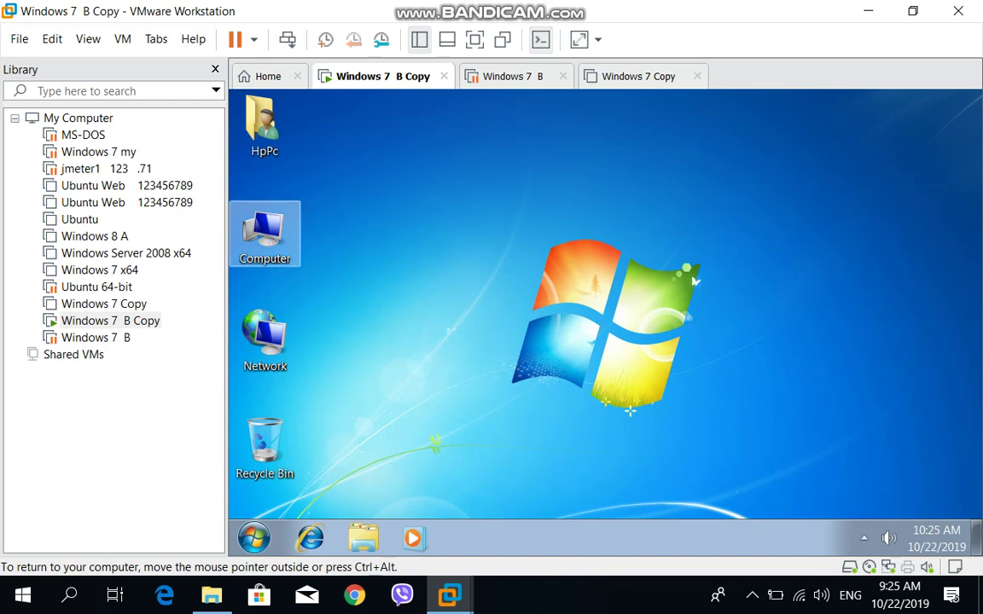
Step: Open Computer and examine the contents of the HpPc account's Documents library
double_click(265, 234)
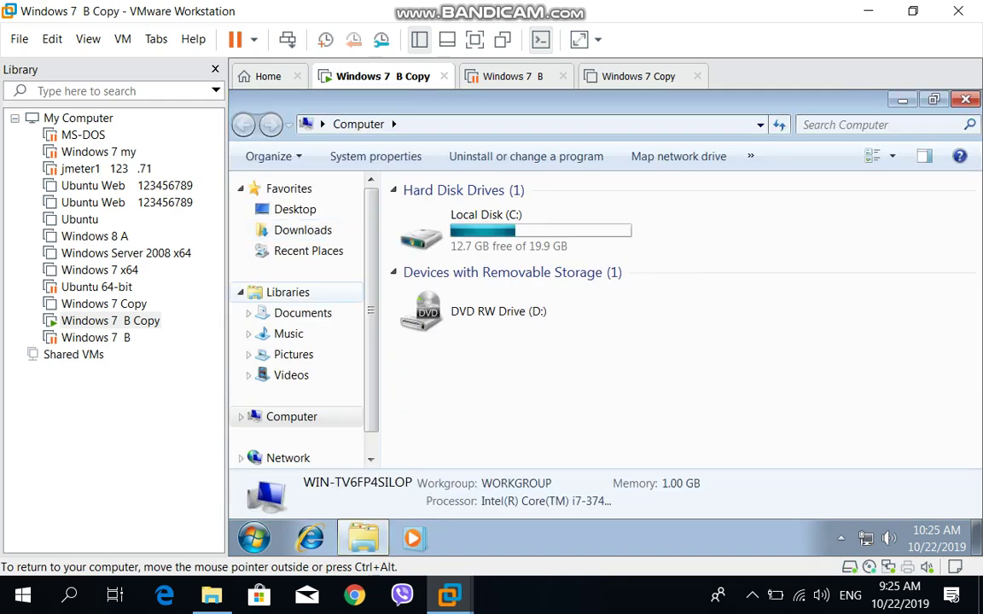
left_click(302, 313)
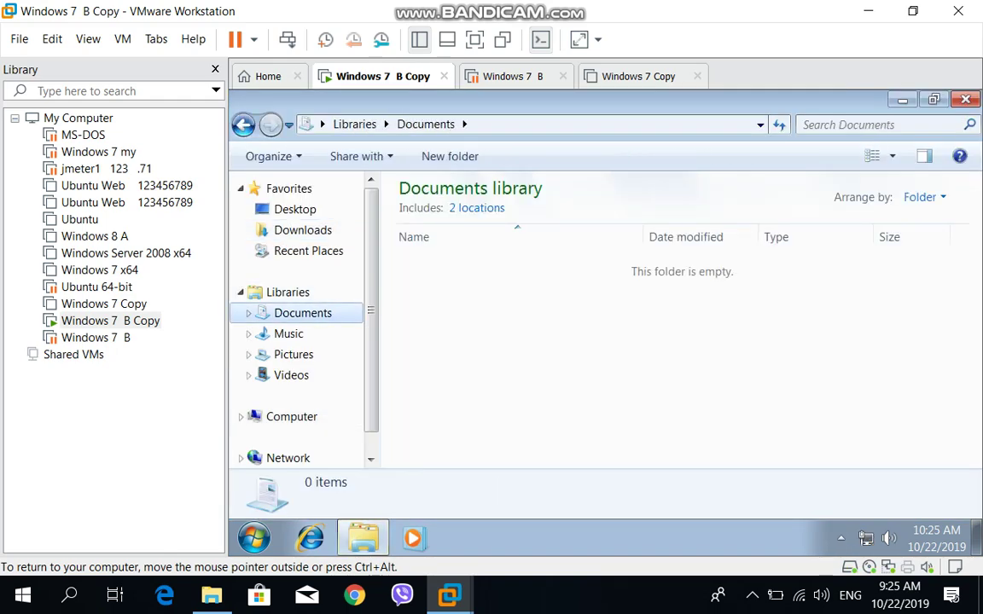